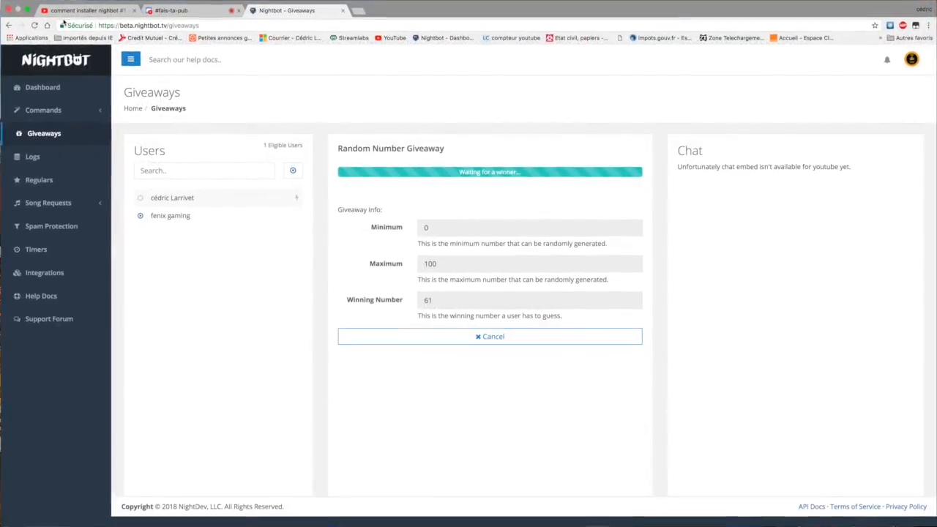
Cancel the running random number giveaway and review the custom and default command lists.
click(520, 339)
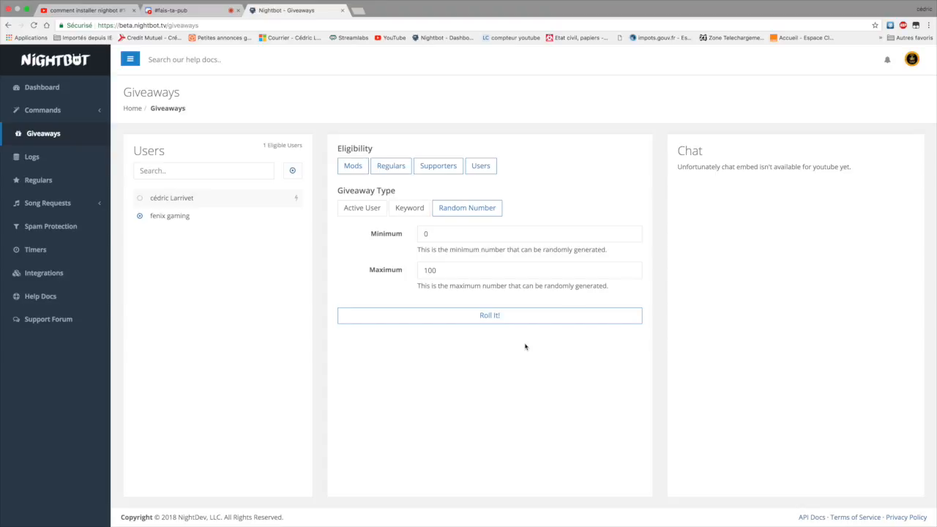
click(36, 90)
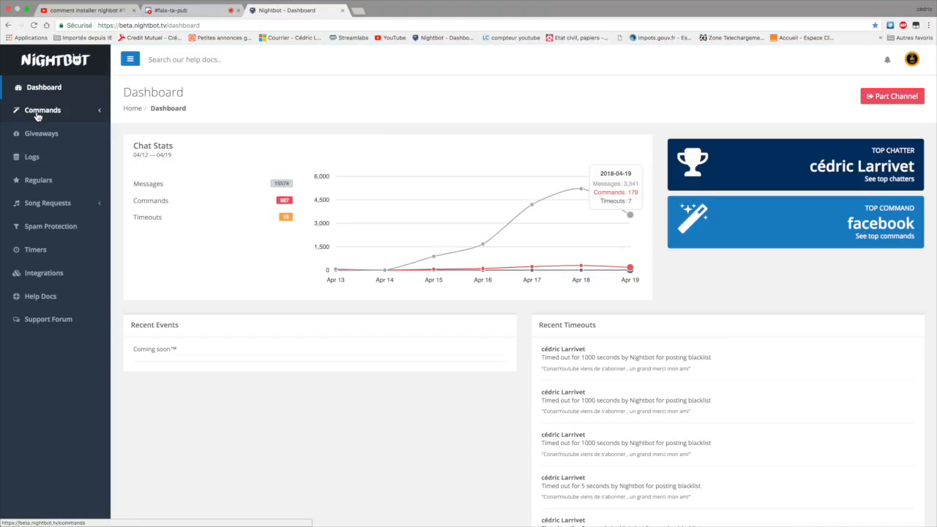
click(37, 113)
click(39, 129)
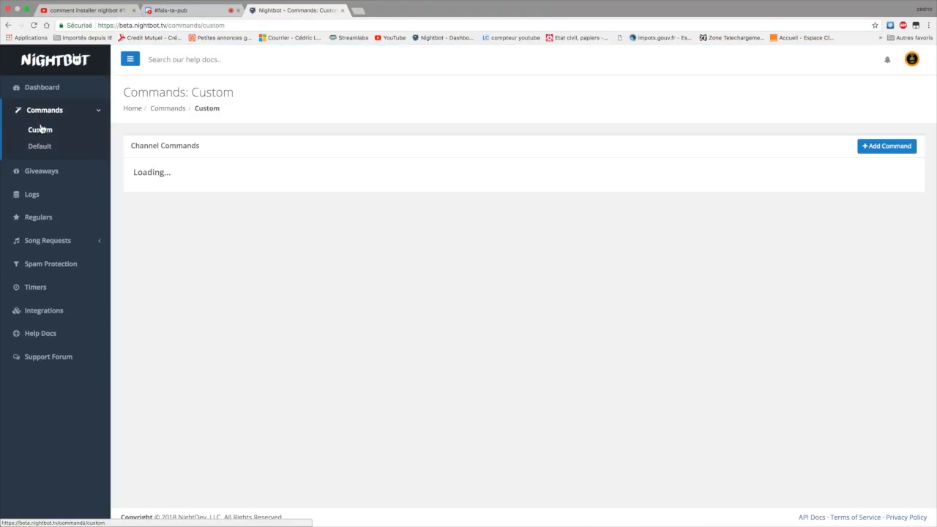
click(51, 149)
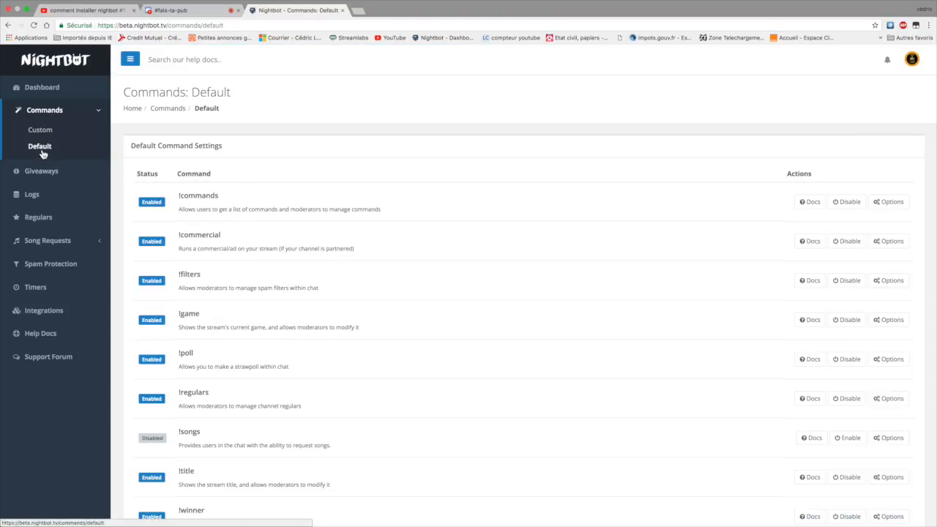
scroll(355, 374, down, 3)
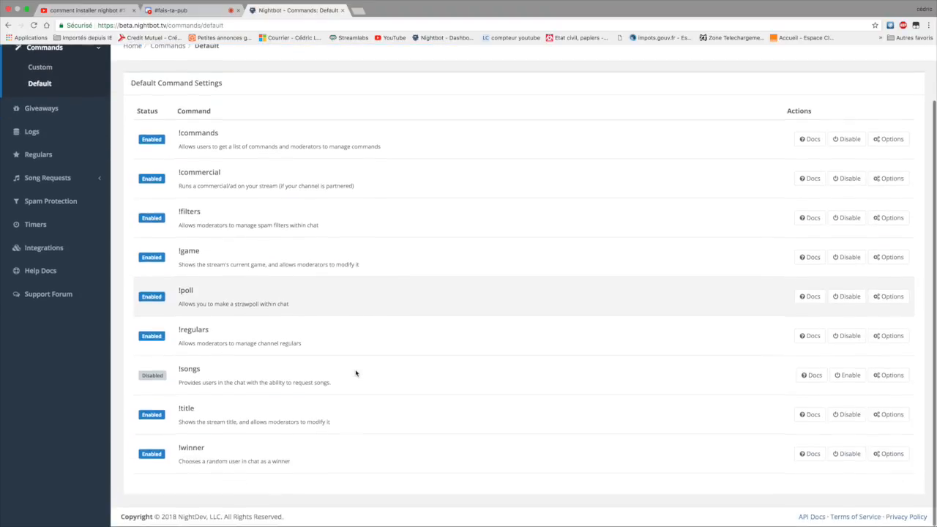
scroll(356, 373, up, 3)
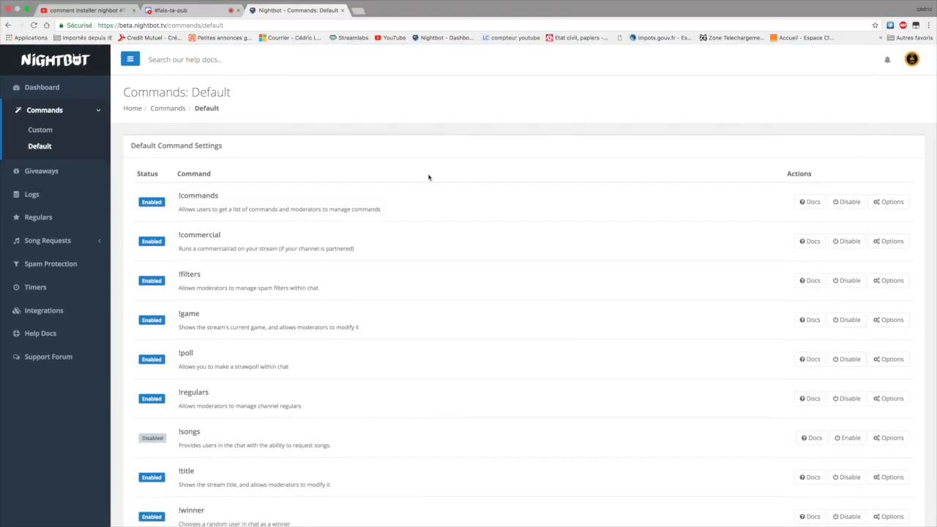
Open the giveaways page and make Mods, Regulars, Supporters and Users all eligible.
click(33, 174)
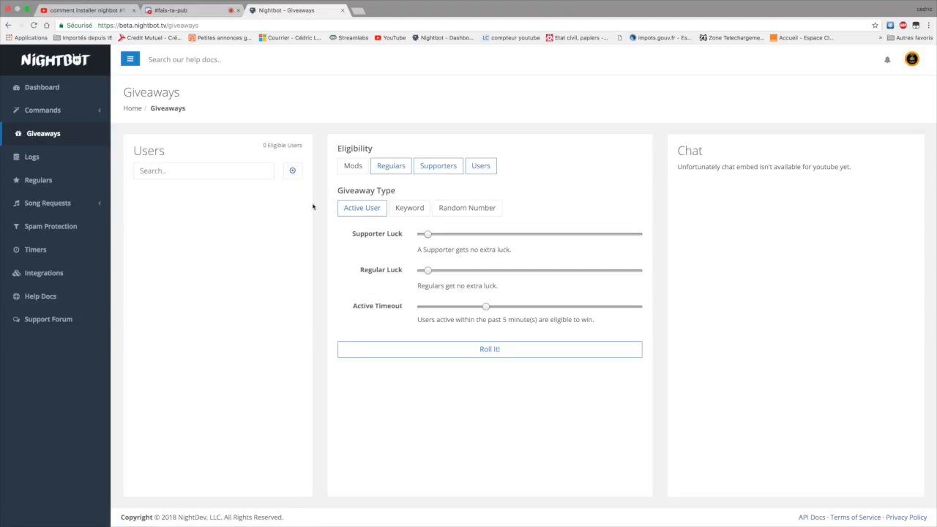
click(351, 173)
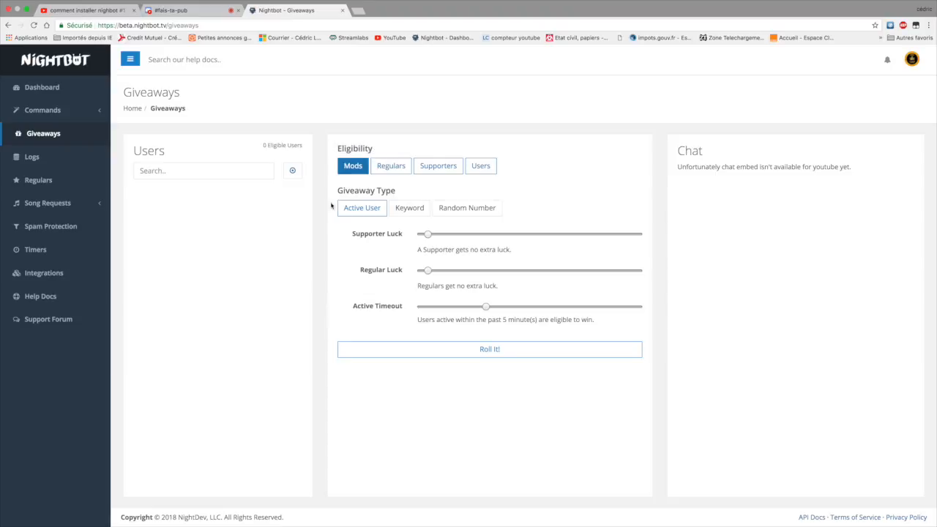
click(398, 173)
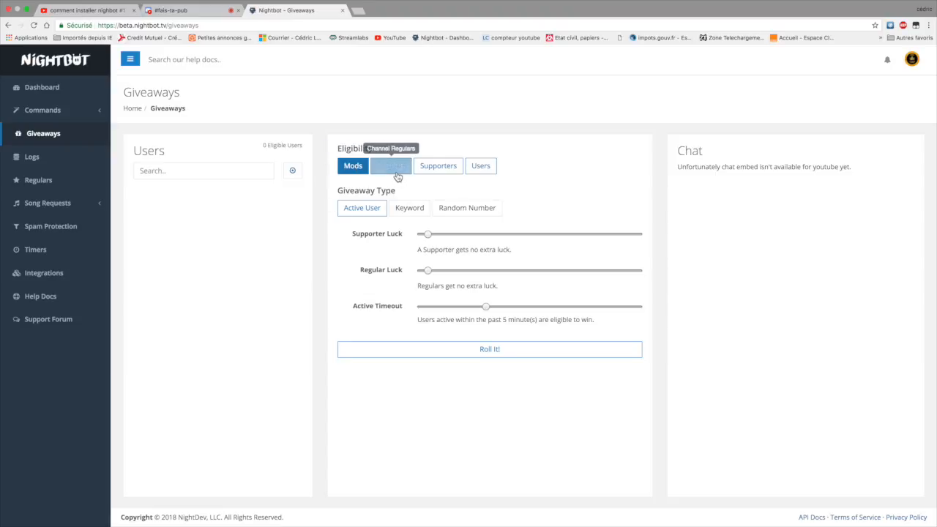
click(399, 176)
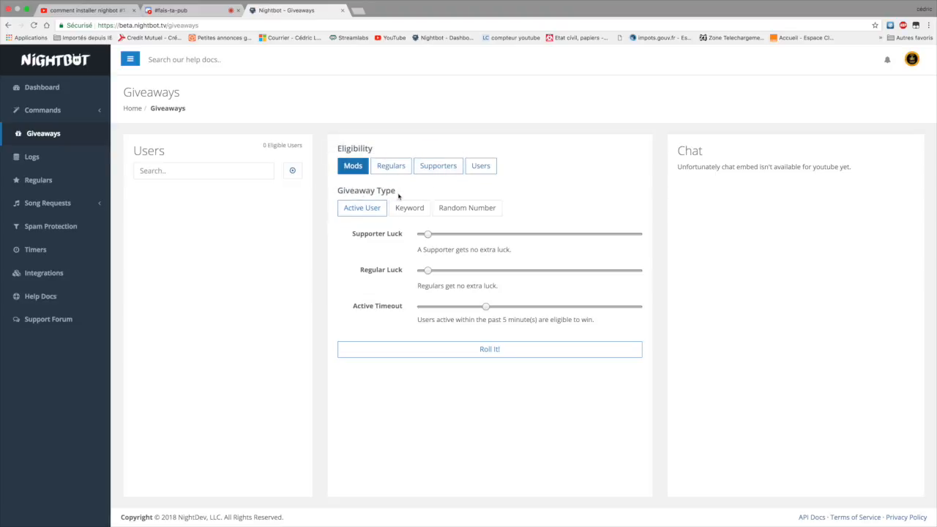
click(485, 169)
click(543, 188)
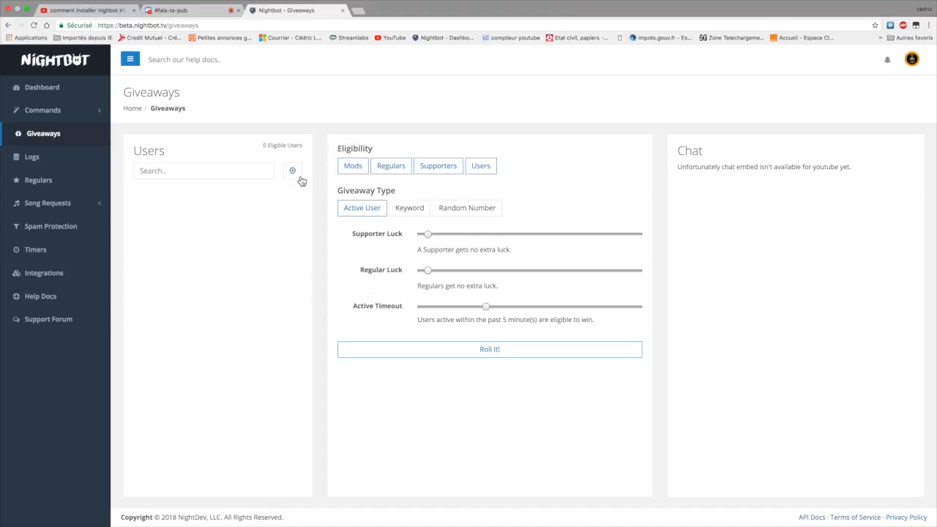
click(481, 167)
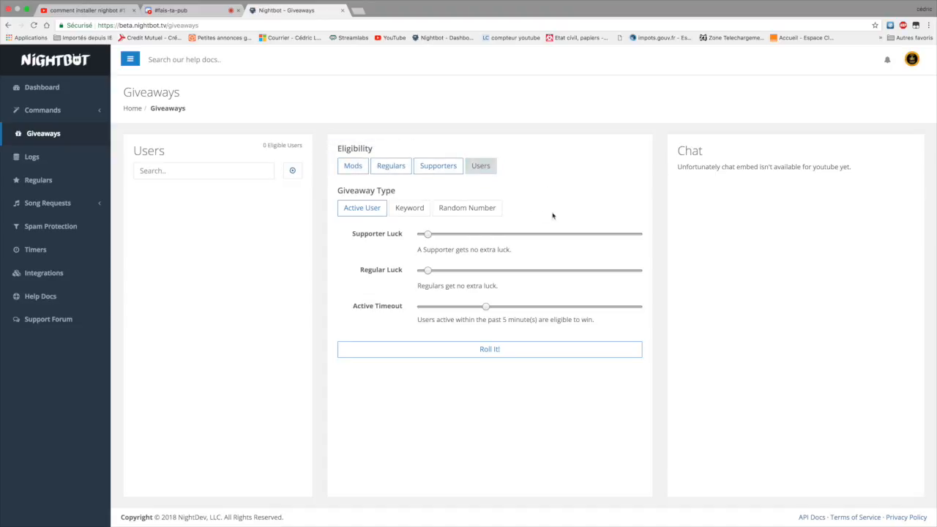
click(483, 168)
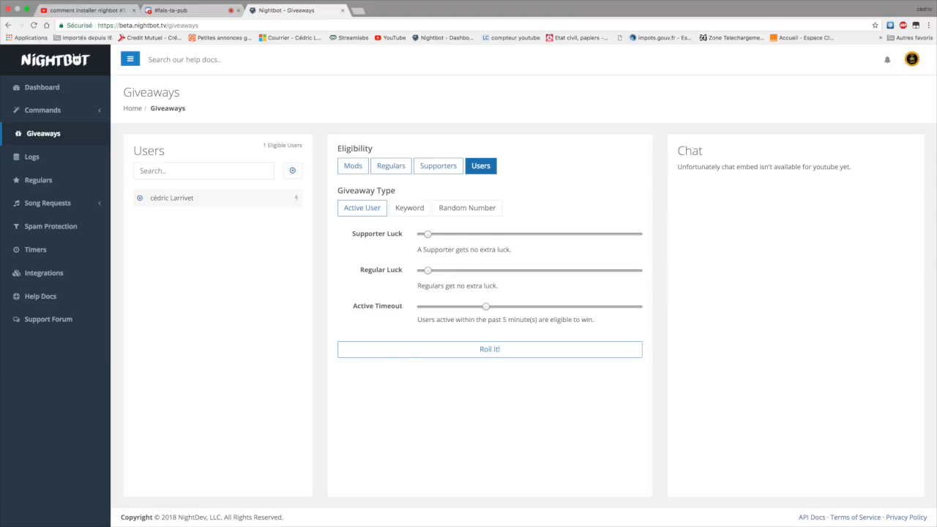
Try the Active Timeout slider at its maximum and return it to 5 minutes.
click(403, 349)
drag(485, 308, 695, 324)
drag(631, 306, 488, 311)
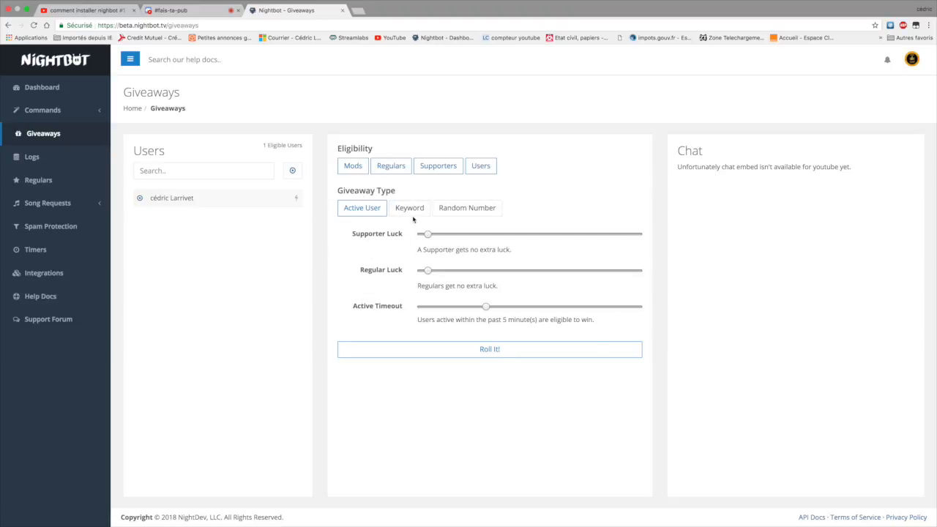
Change the giveaway type to Keyword and set the keyword to #moi.
click(408, 209)
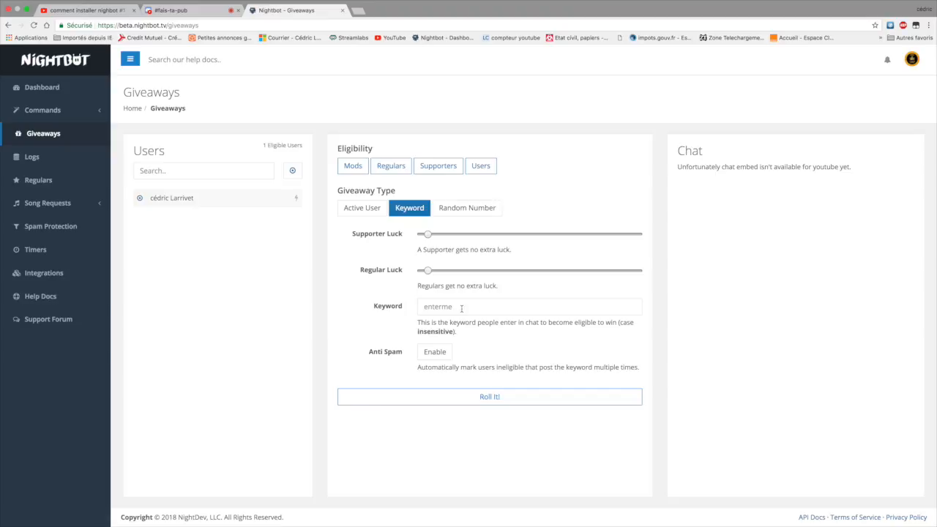
click(461, 309)
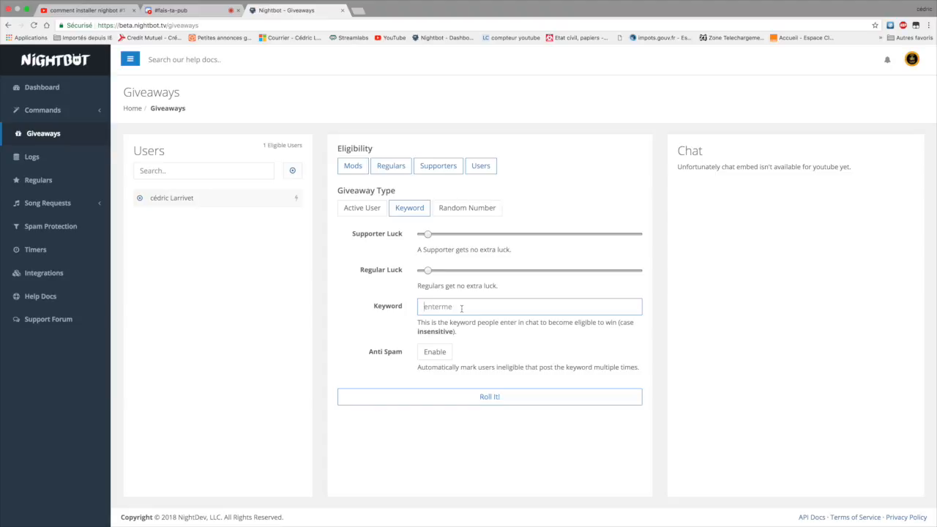
text(#moi)
Mark the listed user as eligible, roll the keyword giveaway and dismiss the winner result.
click(140, 199)
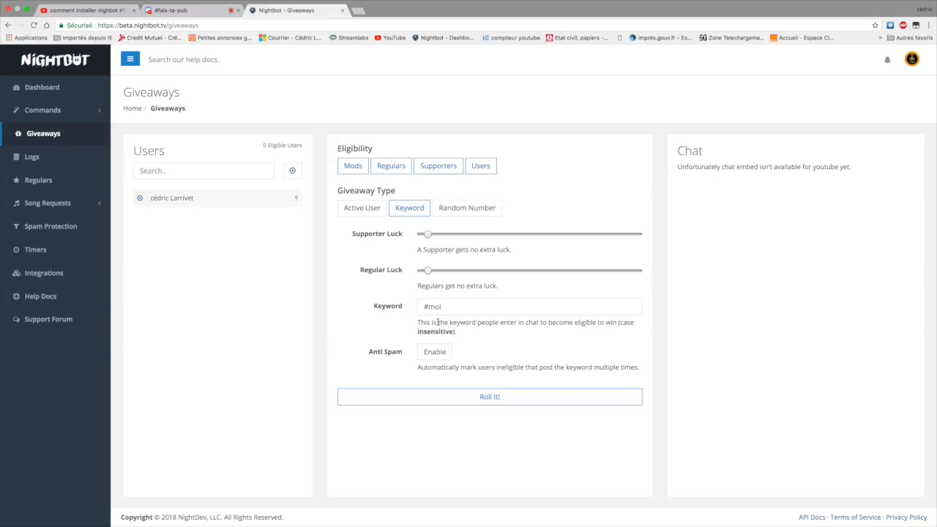
click(483, 398)
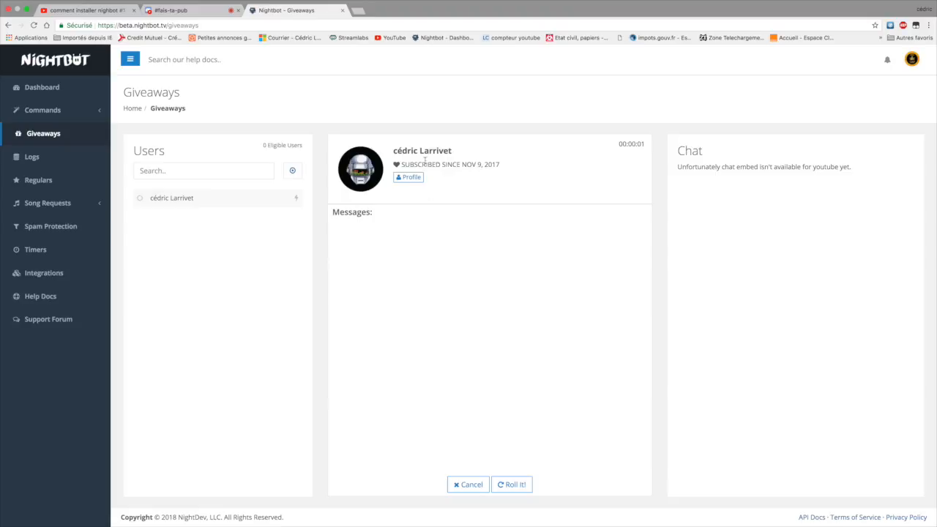
click(472, 485)
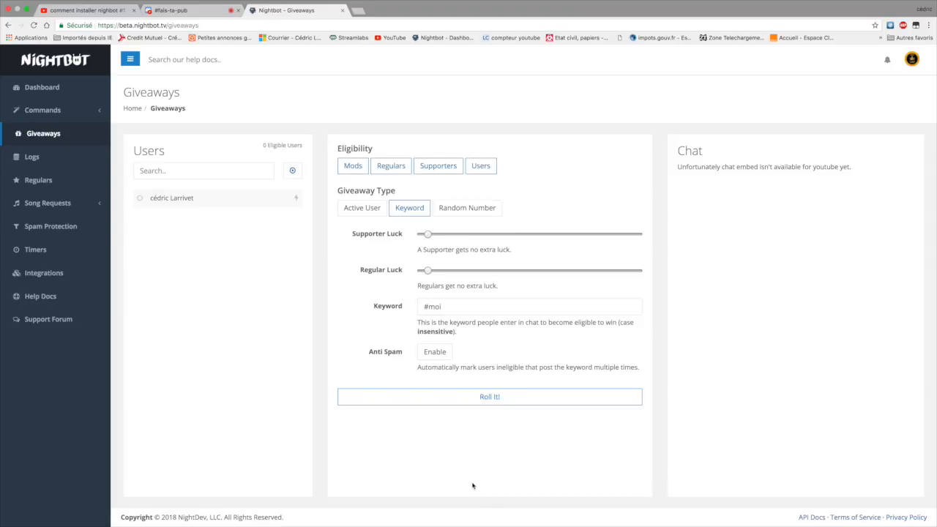
Change the giveaway type to Random Number with a minimum of 0 and a maximum of 100.
click(454, 212)
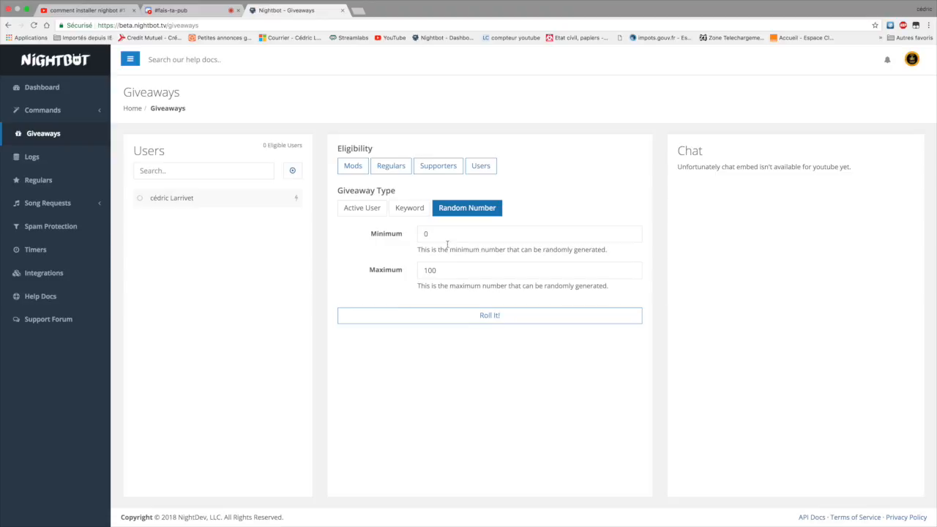
triple_click(634, 233)
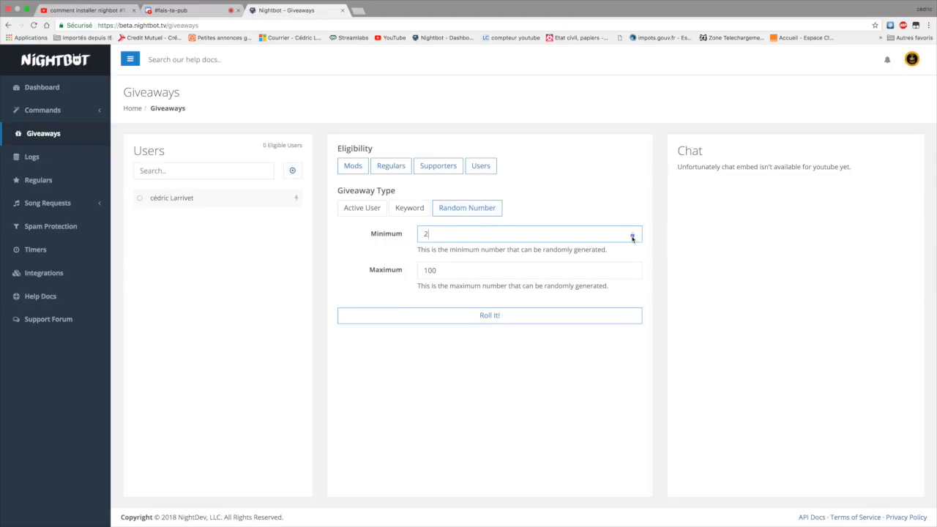
key(super+a)
double_click(633, 273)
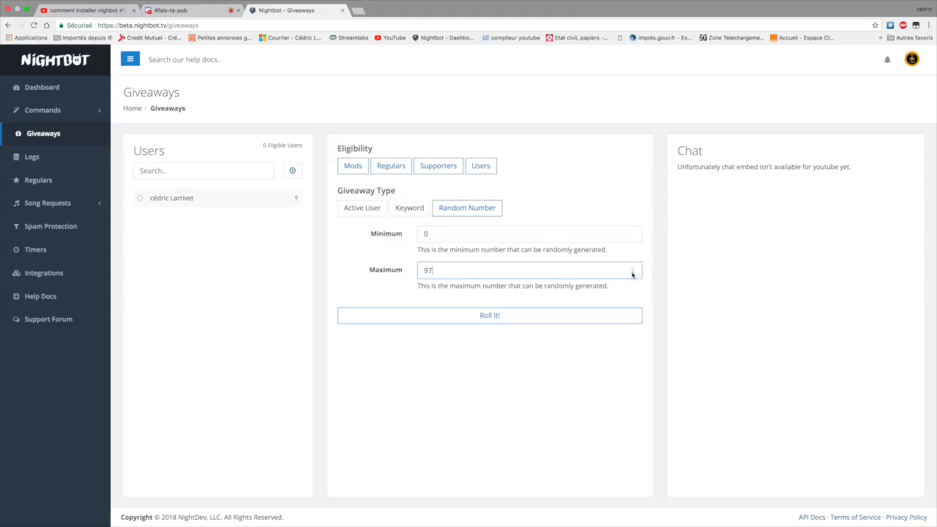
double_click(632, 274)
triple_click(632, 269)
double_click(632, 270)
double_click(632, 273)
Mark the listed user as eligible, start the random number giveaway and cancel it.
click(488, 317)
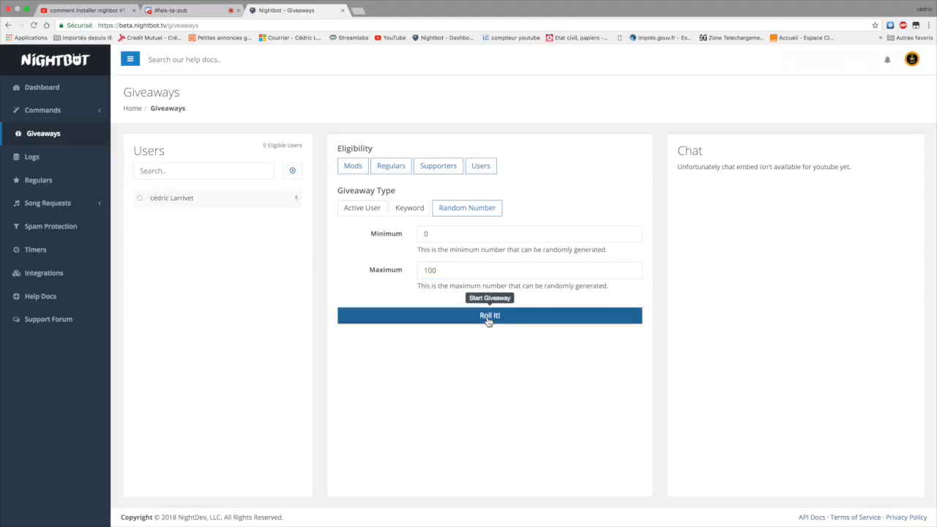
click(140, 201)
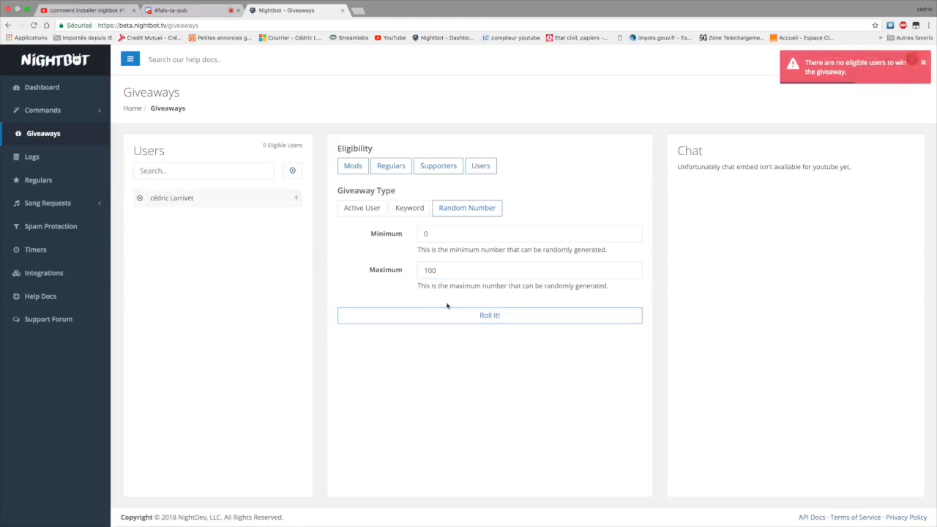
click(468, 314)
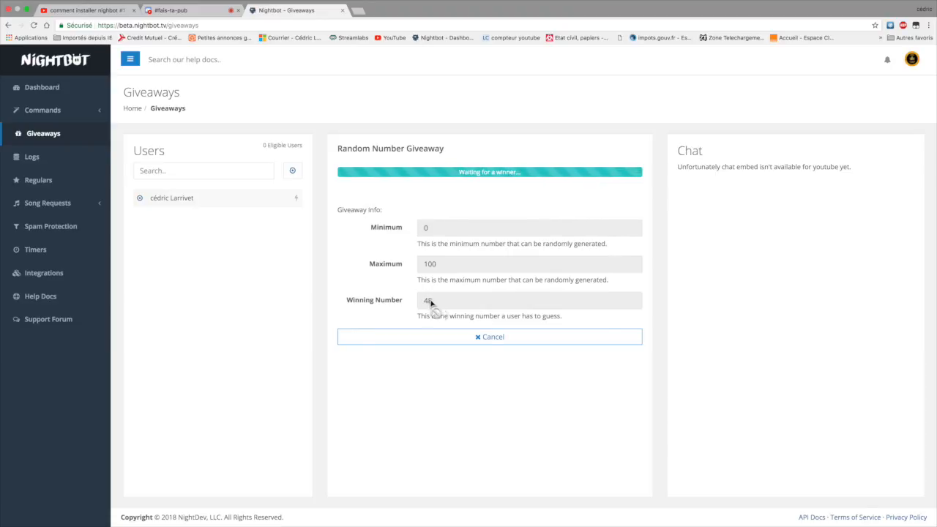
click(490, 337)
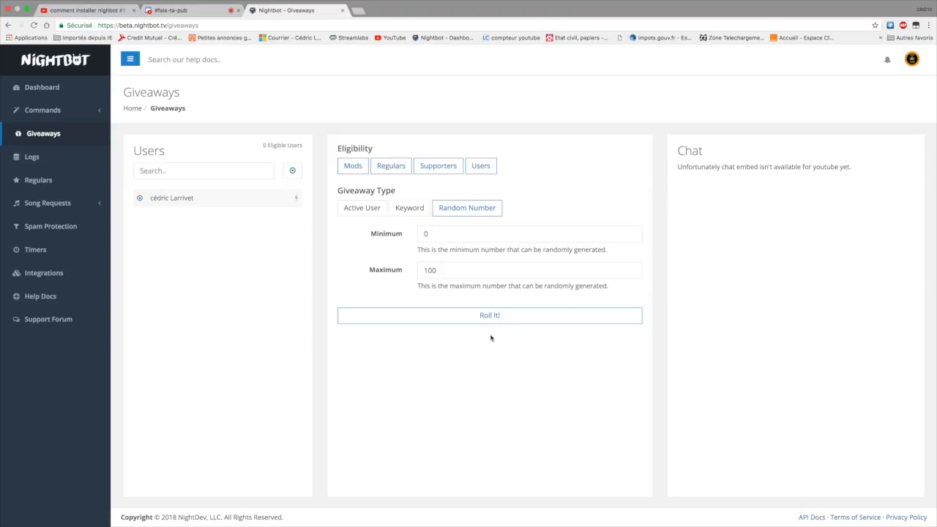
Start and cancel the random number giveaway two more times to draw different winning numbers.
click(491, 317)
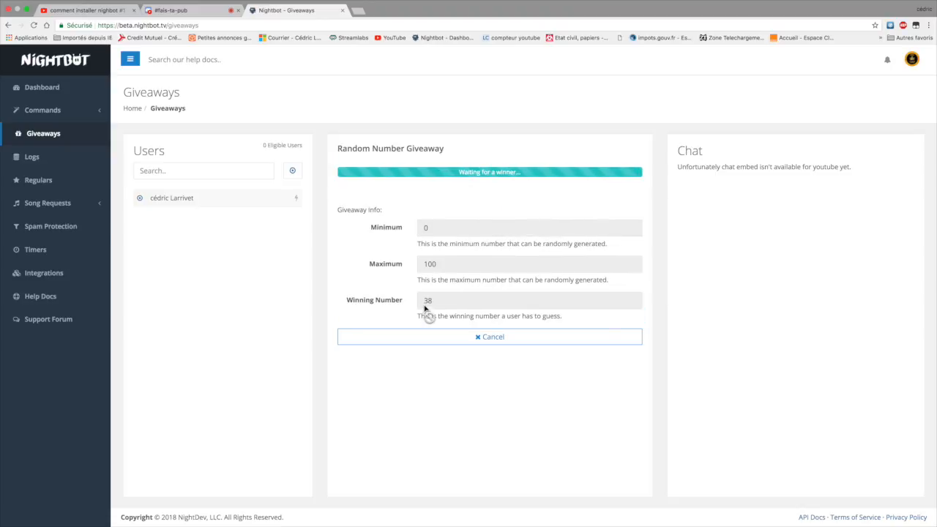
click(487, 336)
click(492, 316)
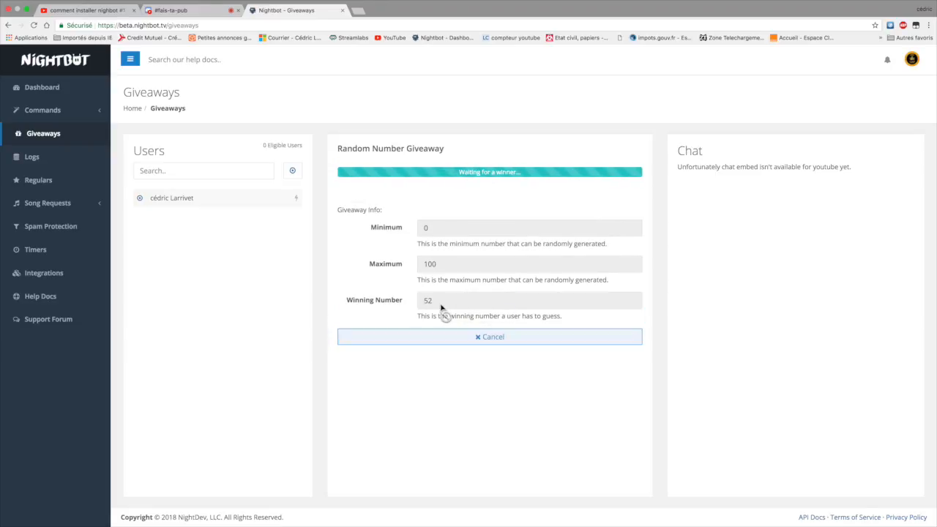
click(480, 338)
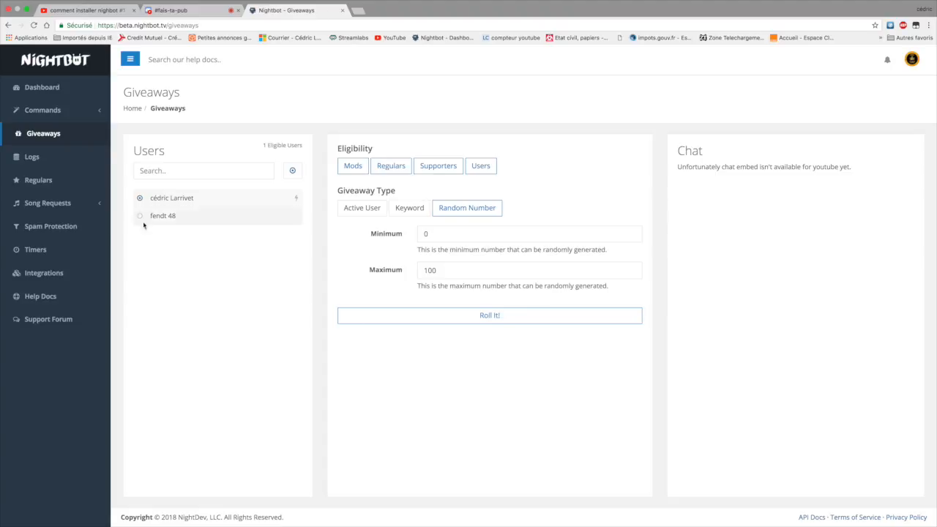
Open the channel chat logs and examine the dates, display names and messages through page 3.
click(341, 211)
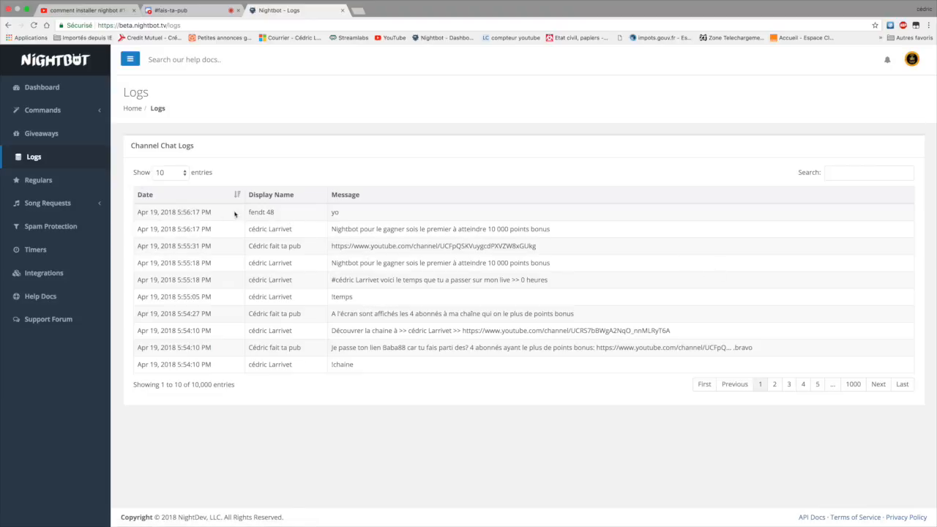
click(35, 141)
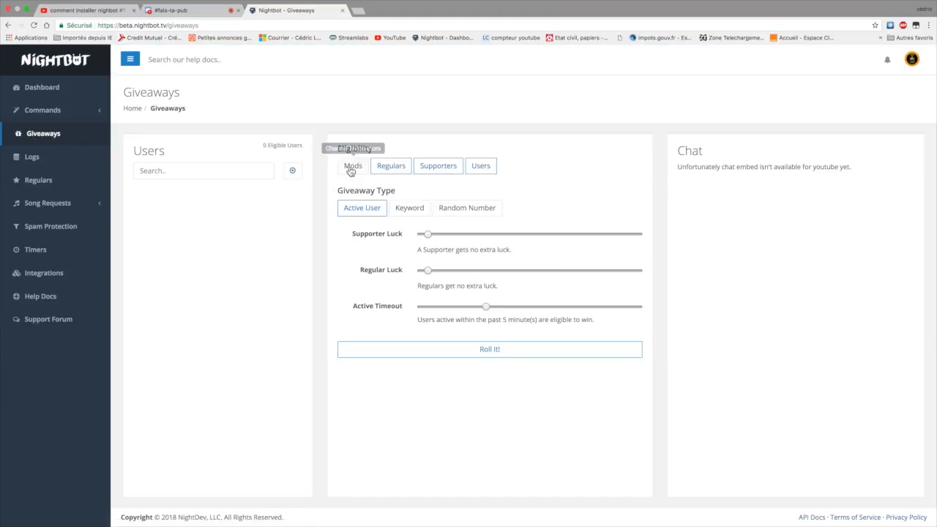
click(31, 156)
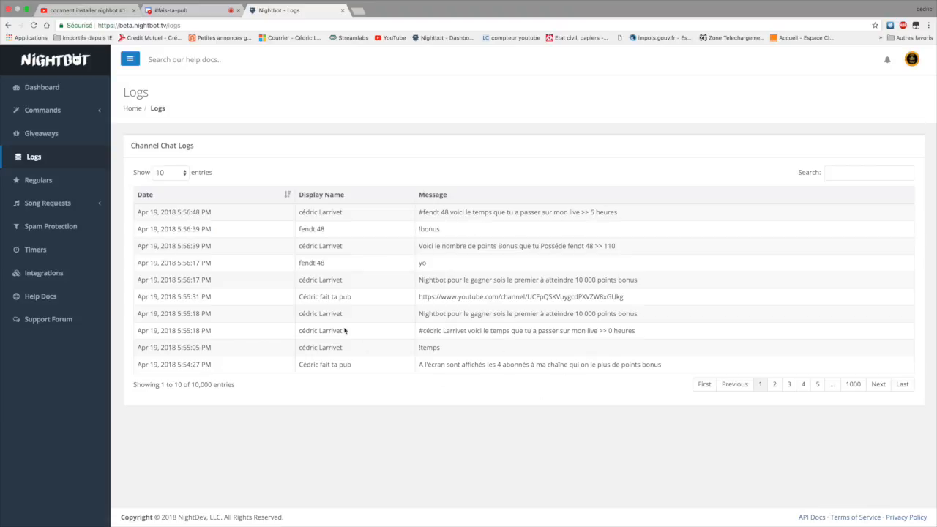
click(774, 385)
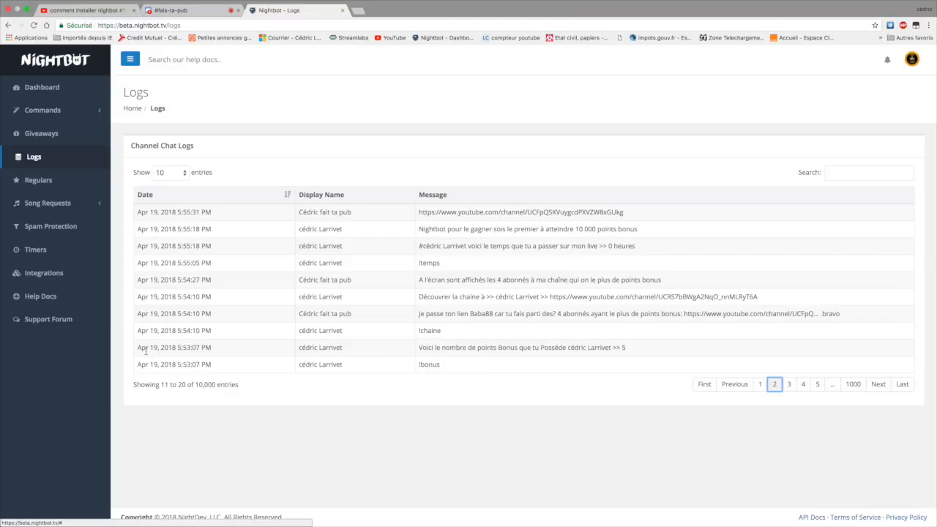
drag(136, 348, 221, 352)
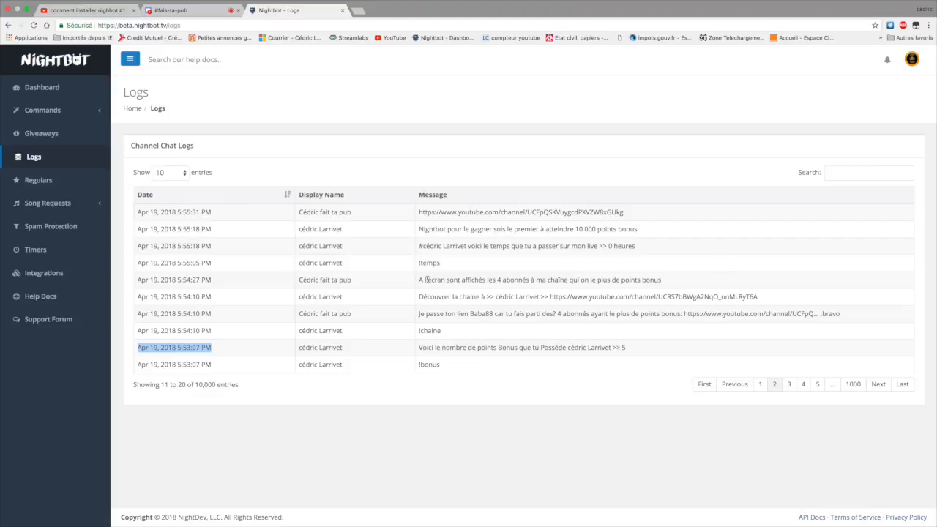
click(793, 386)
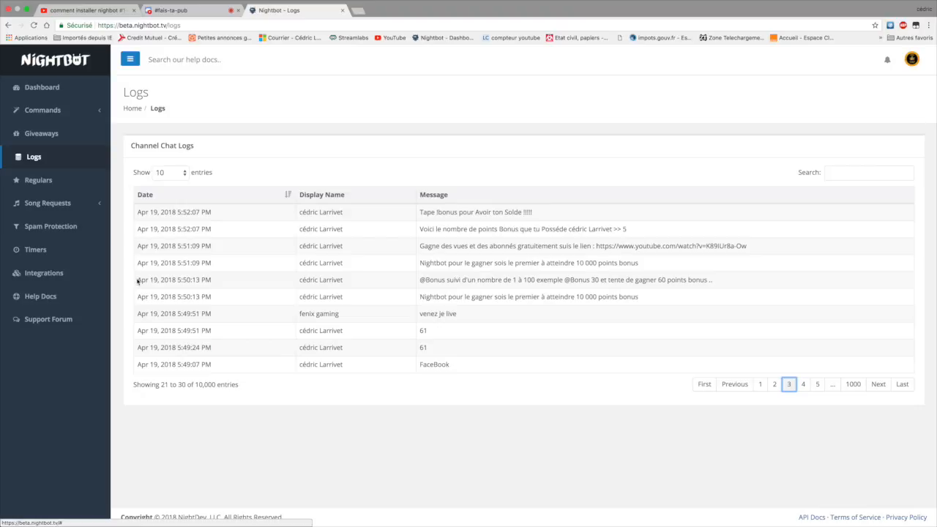
Examine the bonus messages on page 3 of the channel chat logs and open the Regulars page.
drag(138, 279, 735, 294)
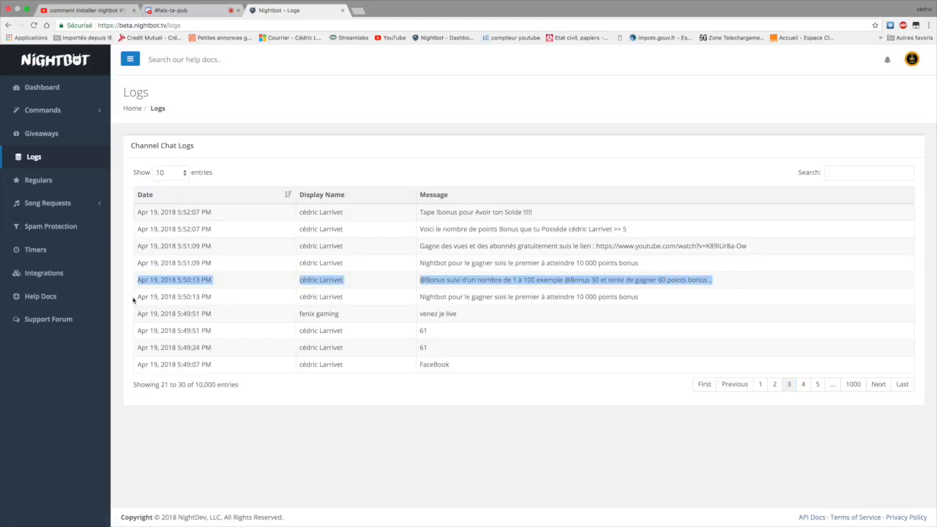
drag(138, 296, 591, 281)
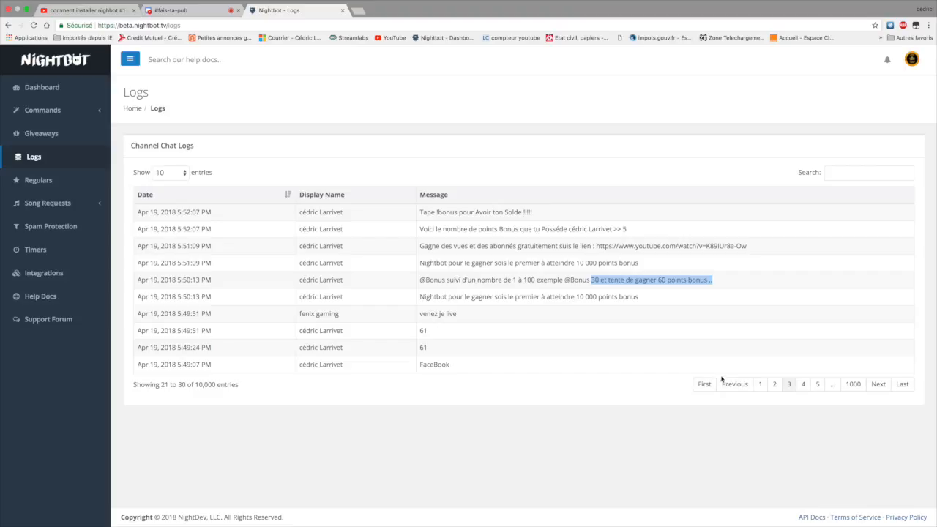
click(703, 392)
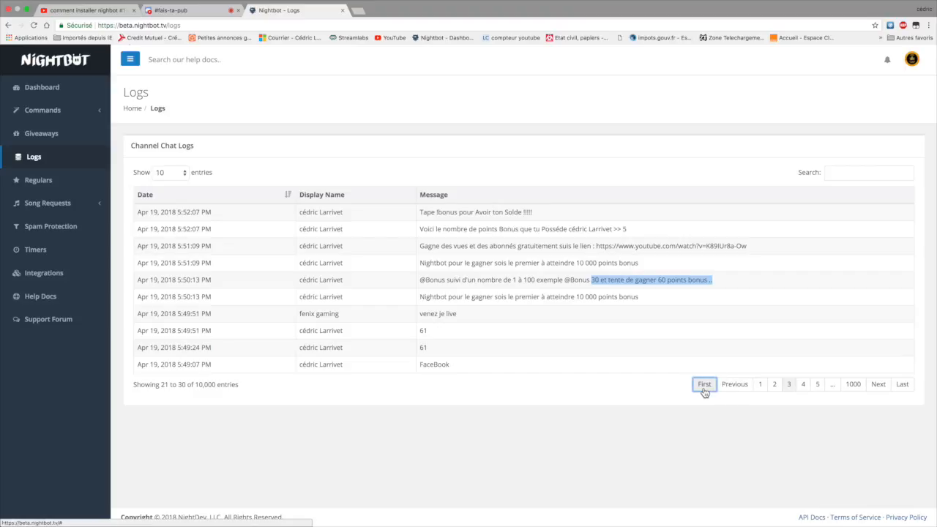
click(64, 180)
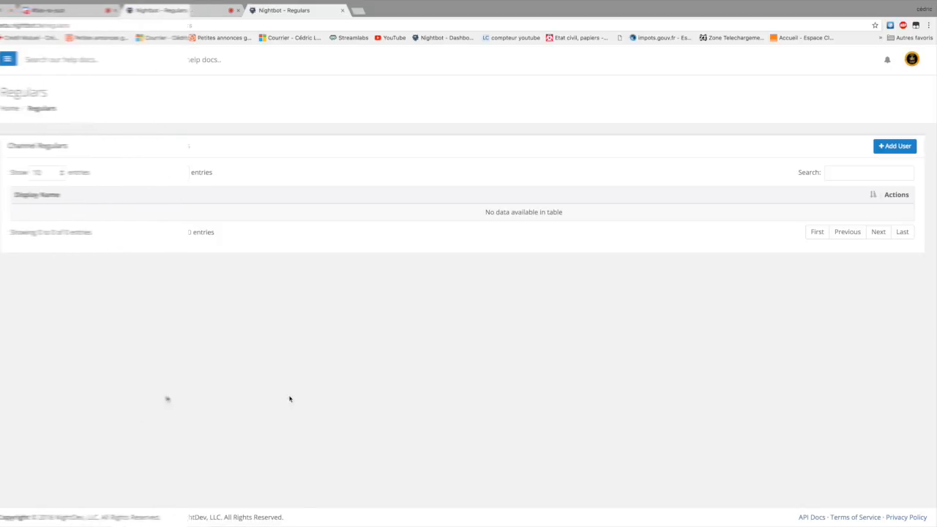
Pause the current song on the Song Requests AutoDJ page and look through the song queue.
click(42, 204)
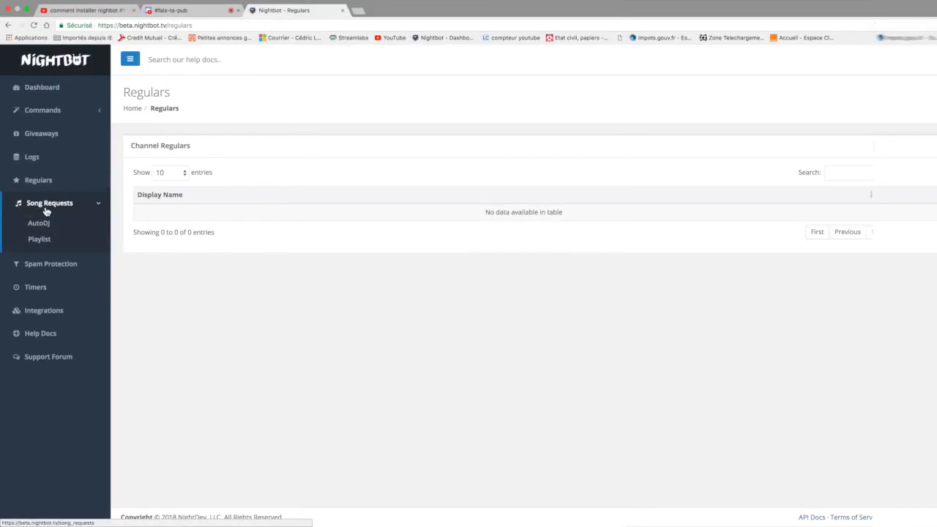
click(40, 230)
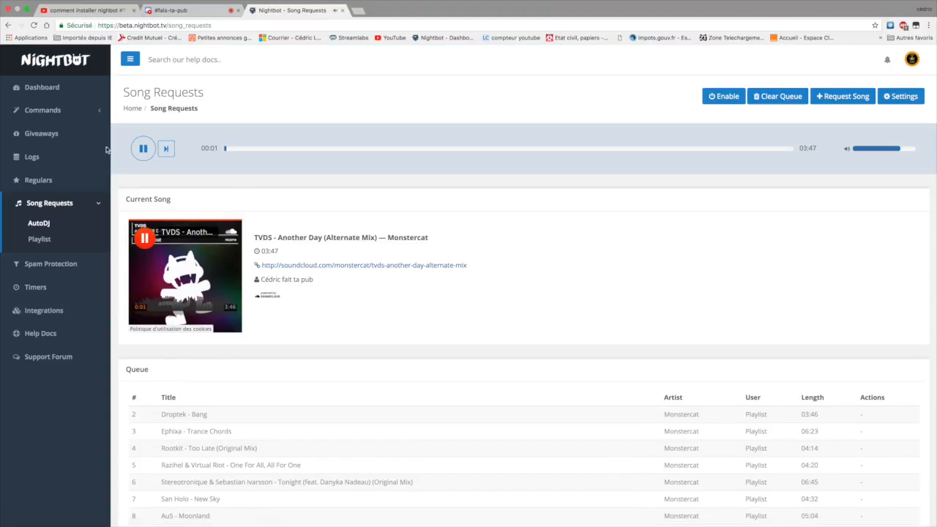
click(133, 149)
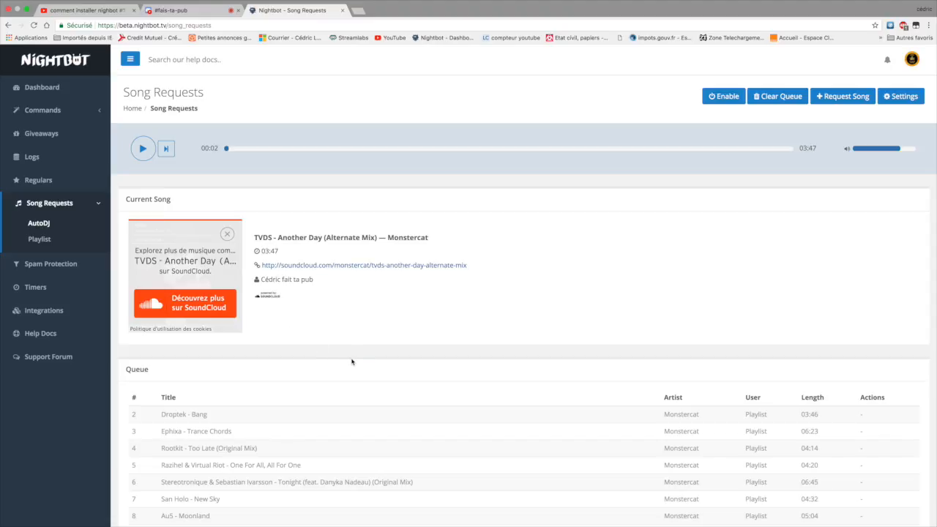
scroll(351, 361, down, 5)
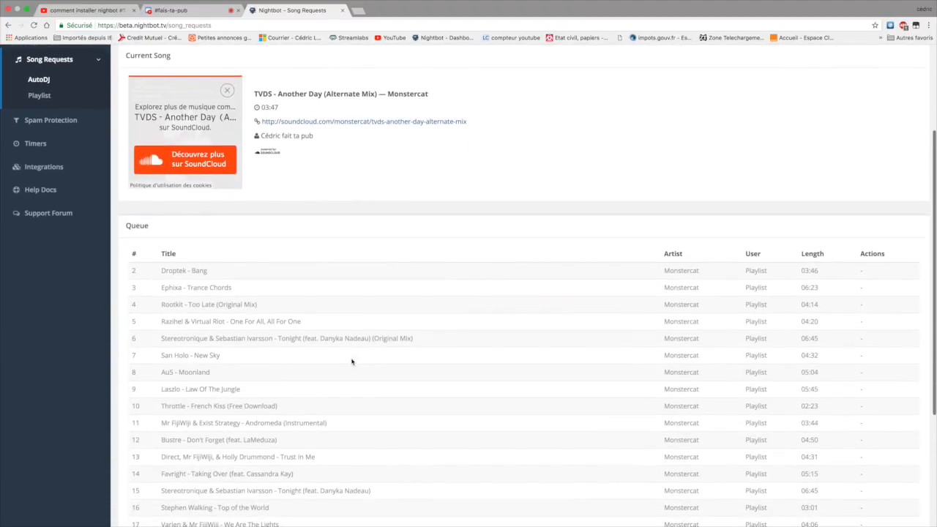
scroll(351, 361, down, 4)
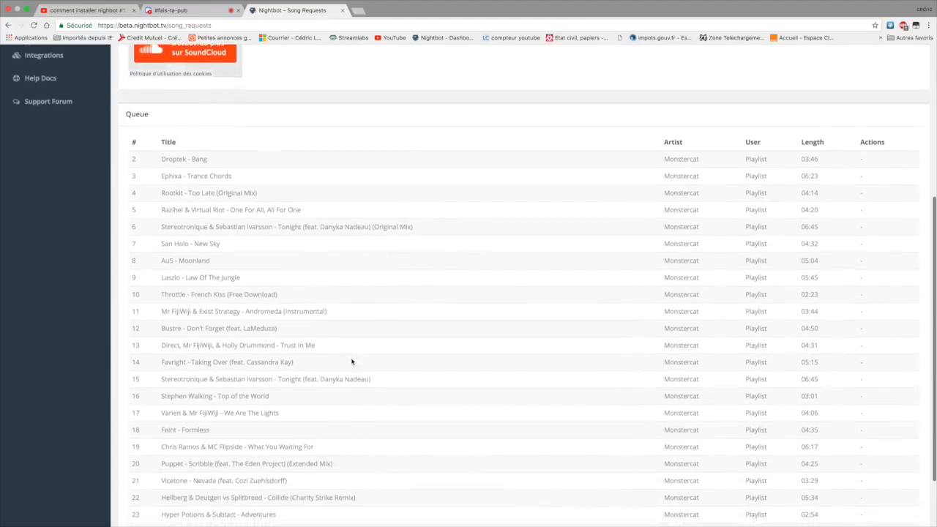
scroll(351, 361, up, 9)
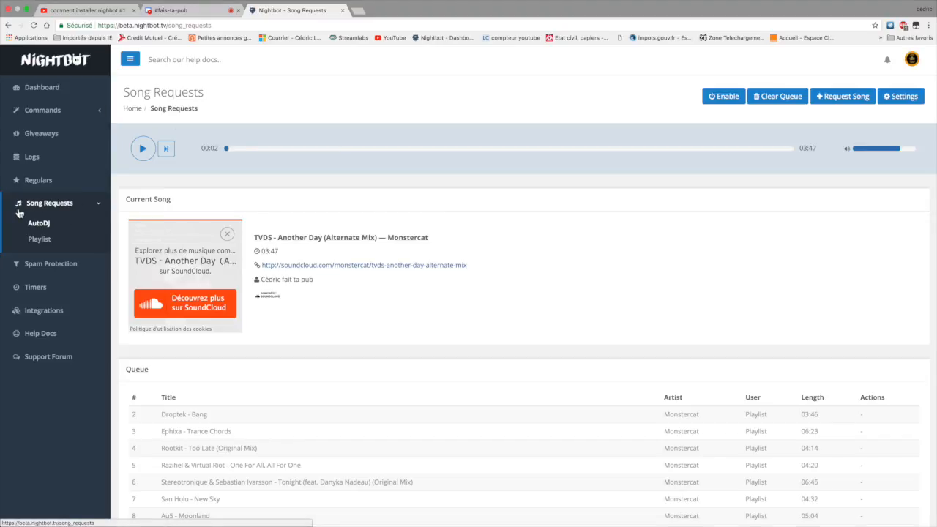
Open the Blacklist Words/Phrases filter options in Spam Protection and enlarge the blacklist box to show all its entries.
click(29, 264)
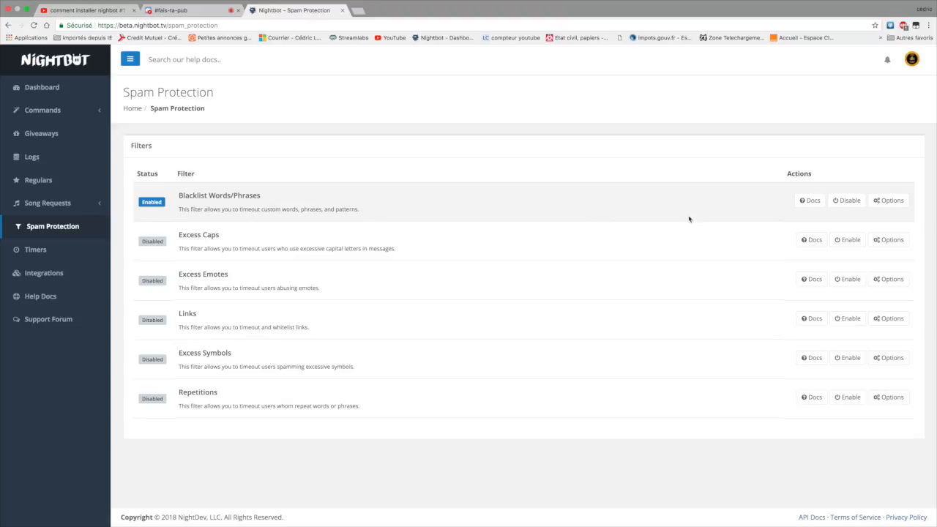
click(900, 207)
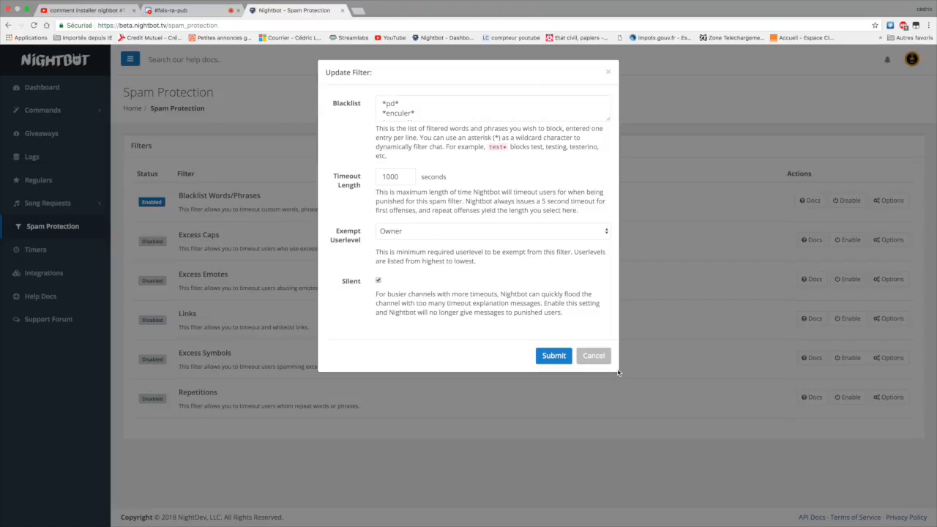
click(627, 391)
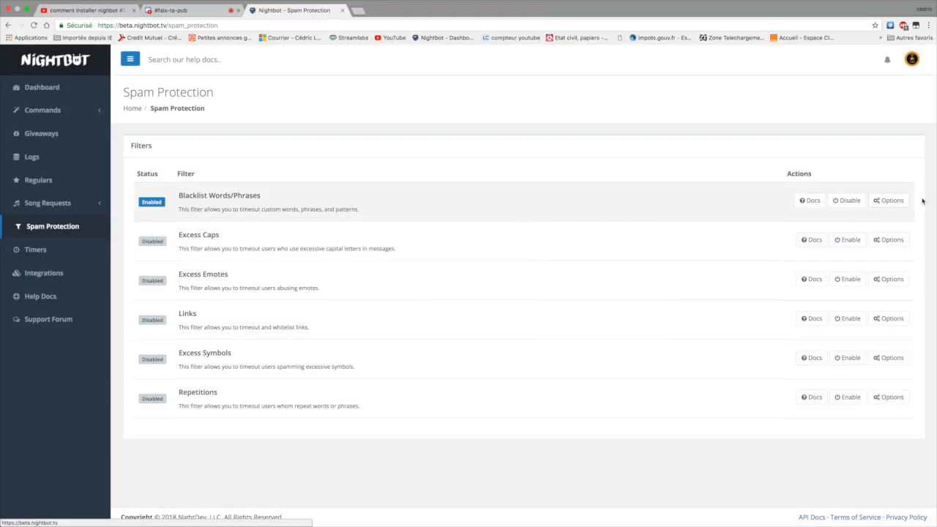
click(888, 200)
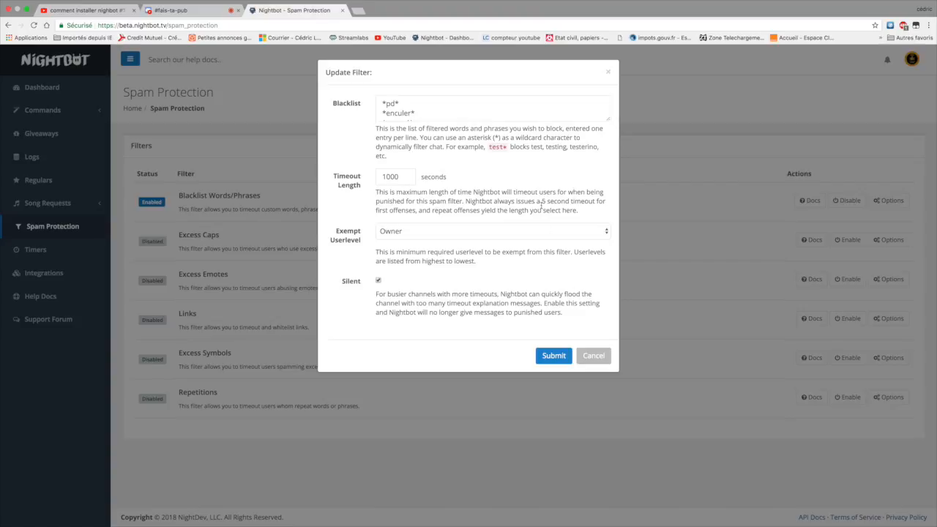
drag(540, 203, 544, 275)
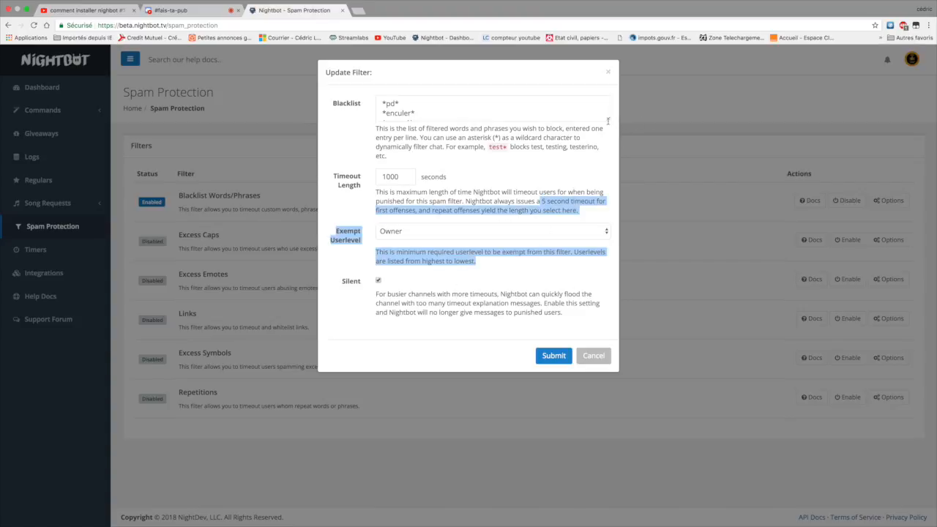
drag(608, 119, 611, 178)
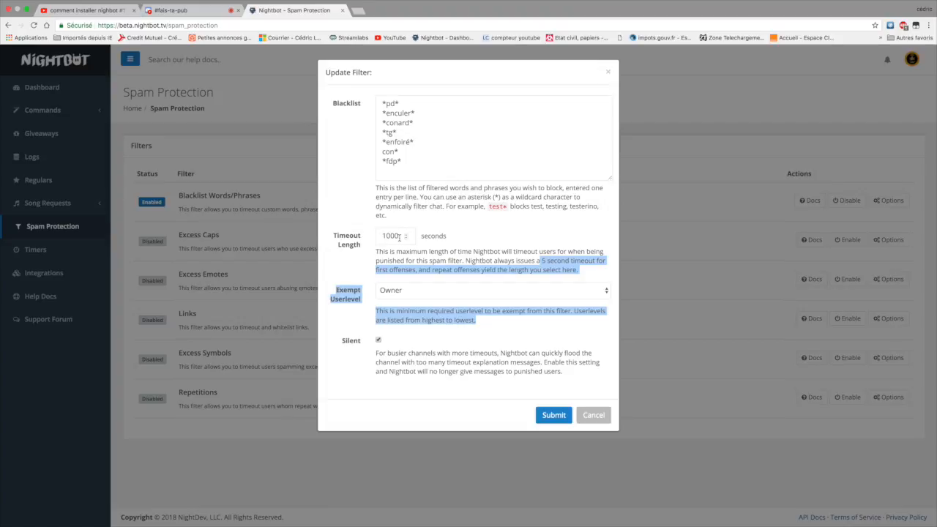
Try adjusting the blacklist filter's timeout length in seconds.
click(357, 265)
click(406, 239)
click(406, 238)
click(406, 239)
scroll(406, 239, up, 5)
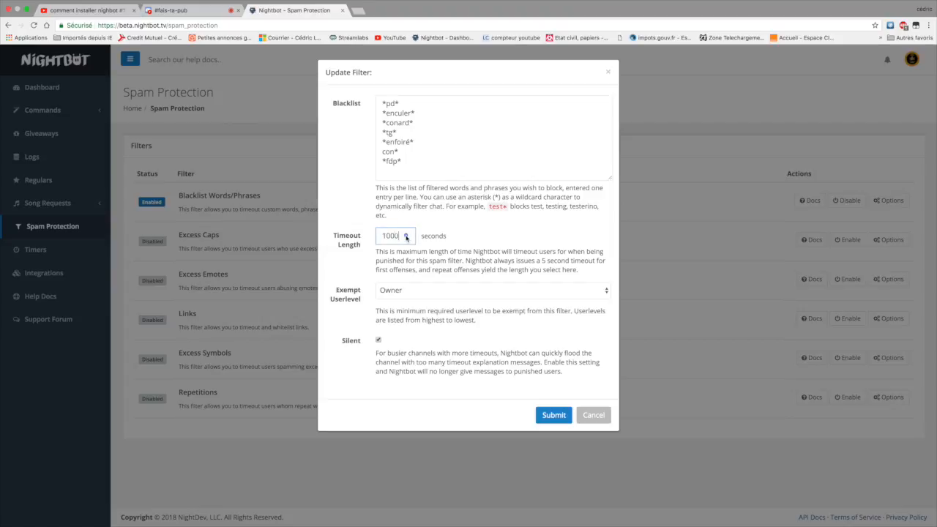
click(406, 239)
Switch the blacklist filter's exempt userlevel to Moderator, to Everyone and back to Owner.
click(594, 295)
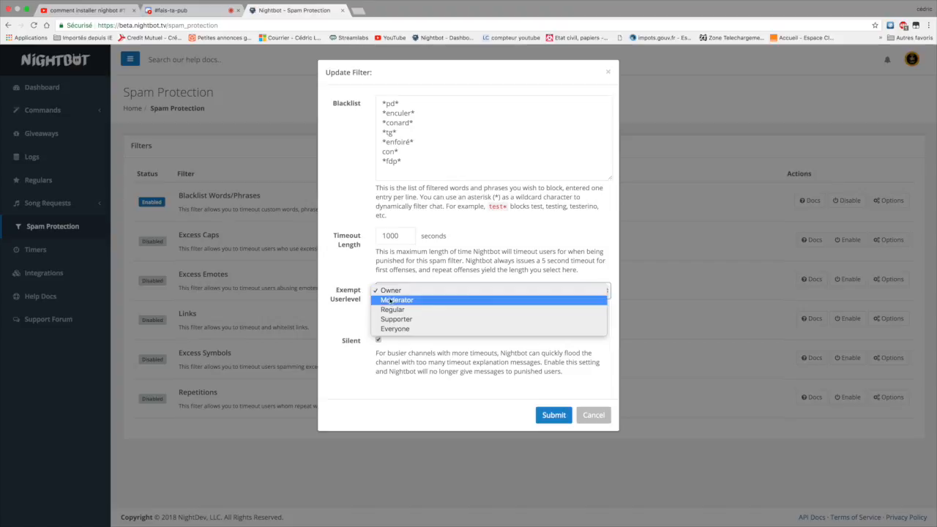
click(395, 301)
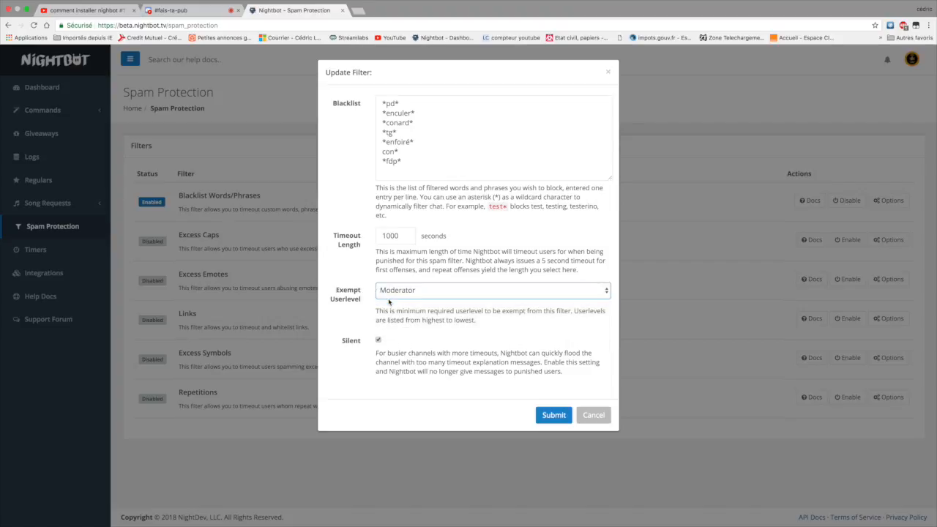
click(599, 295)
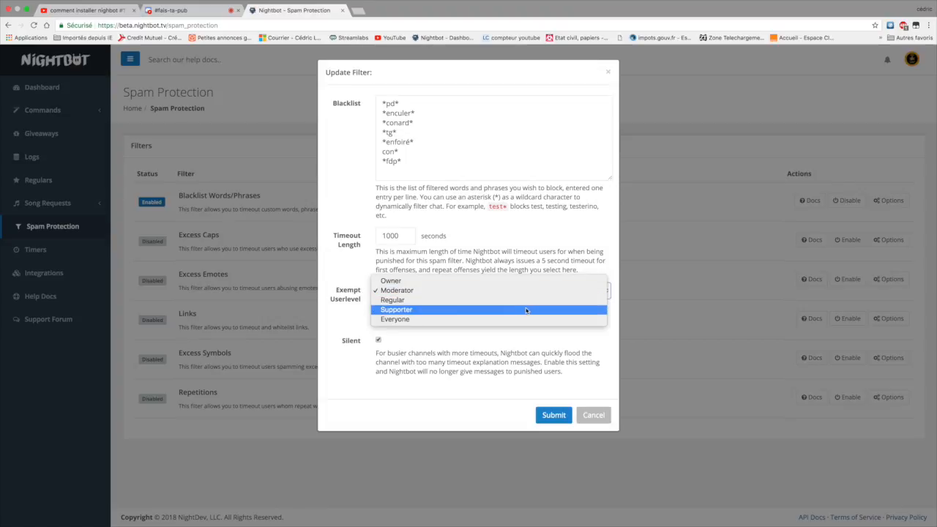
click(456, 323)
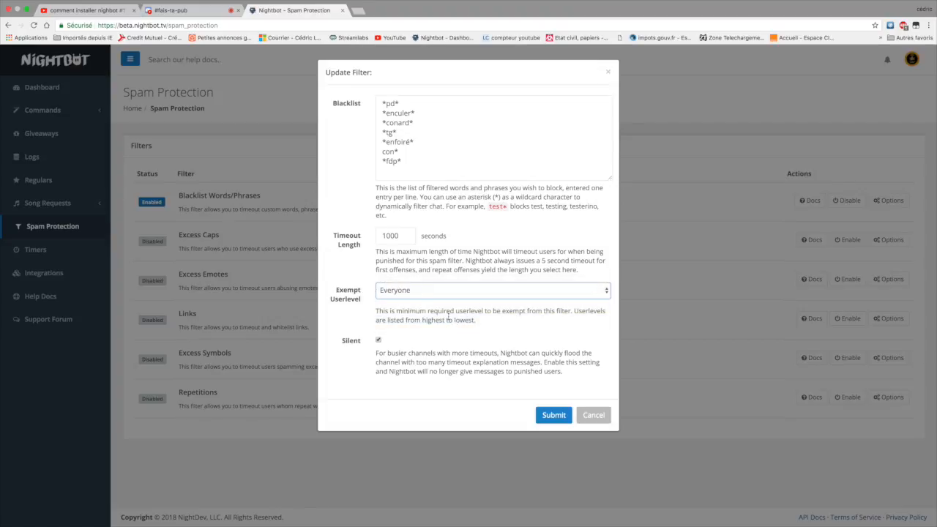
click(607, 291)
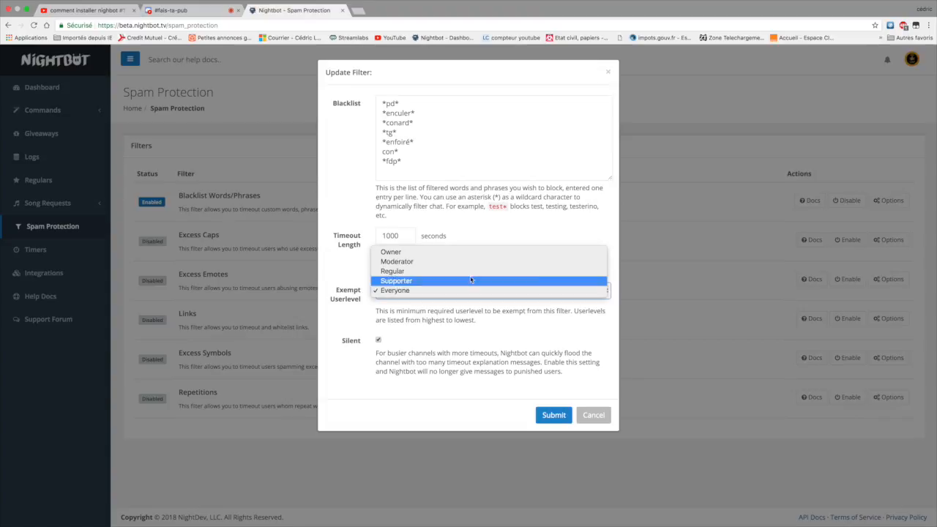
click(377, 252)
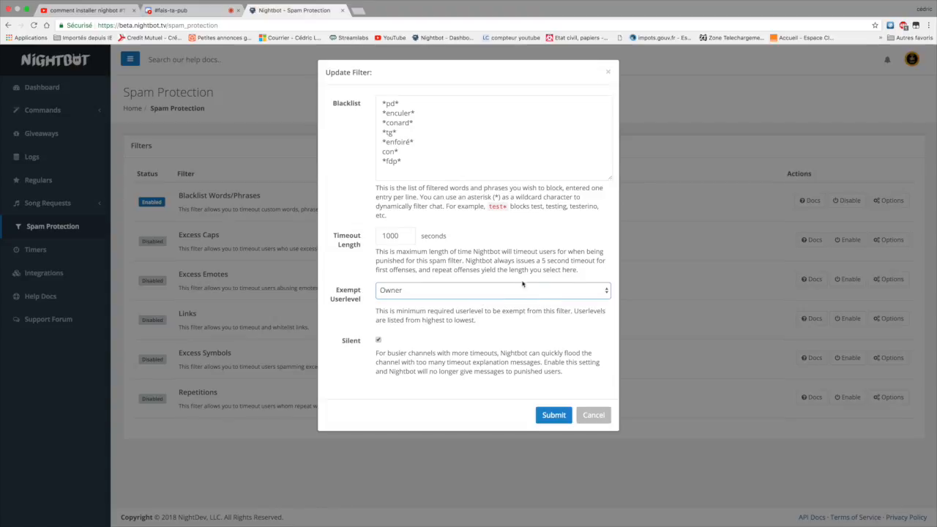
Turn Silent off and on again to view the custom message, leave it enabled and submit the blacklist filter.
click(379, 341)
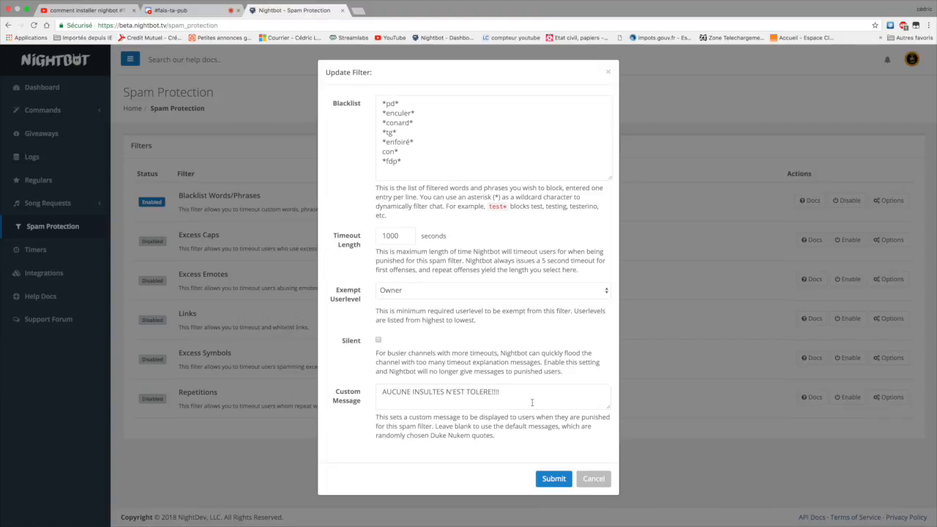
click(378, 340)
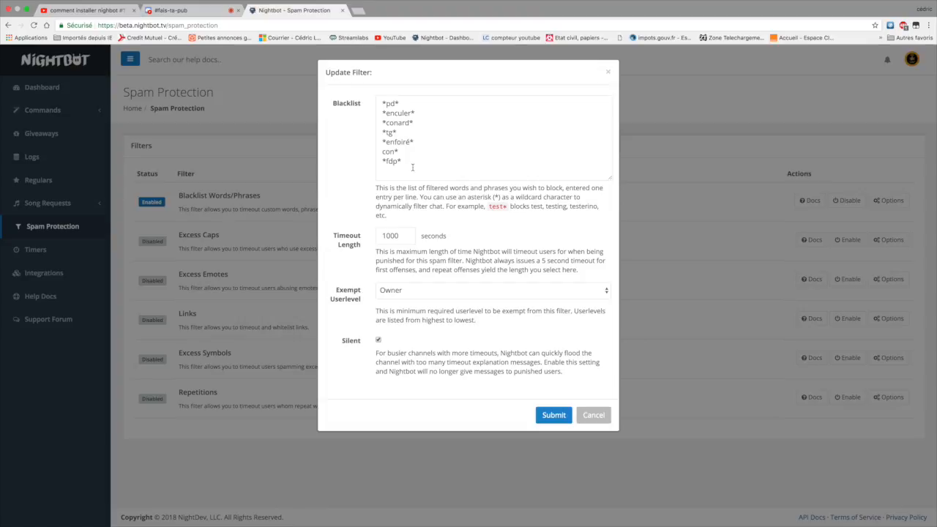
click(378, 341)
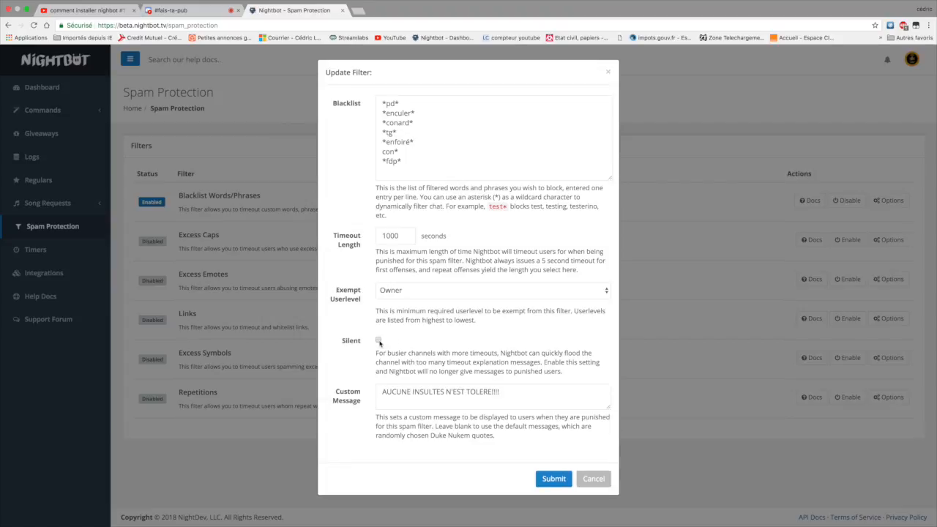
click(378, 341)
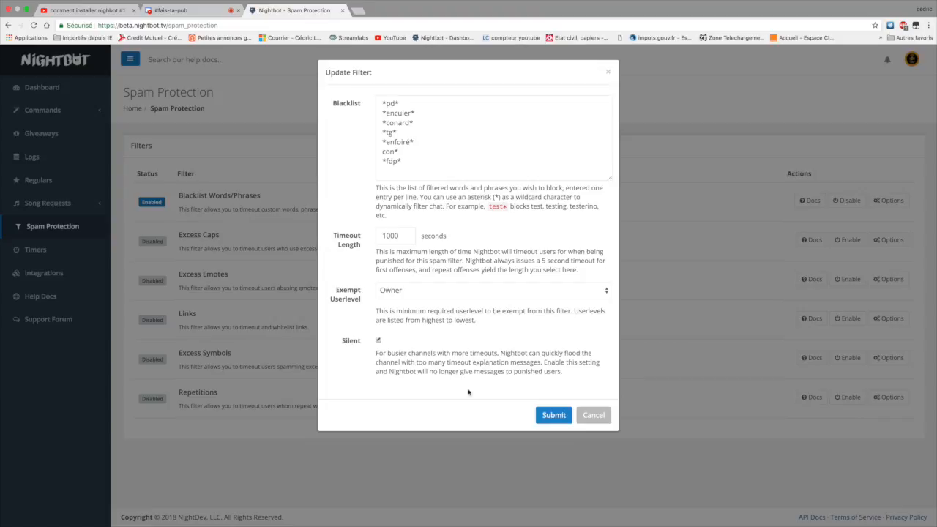
click(554, 415)
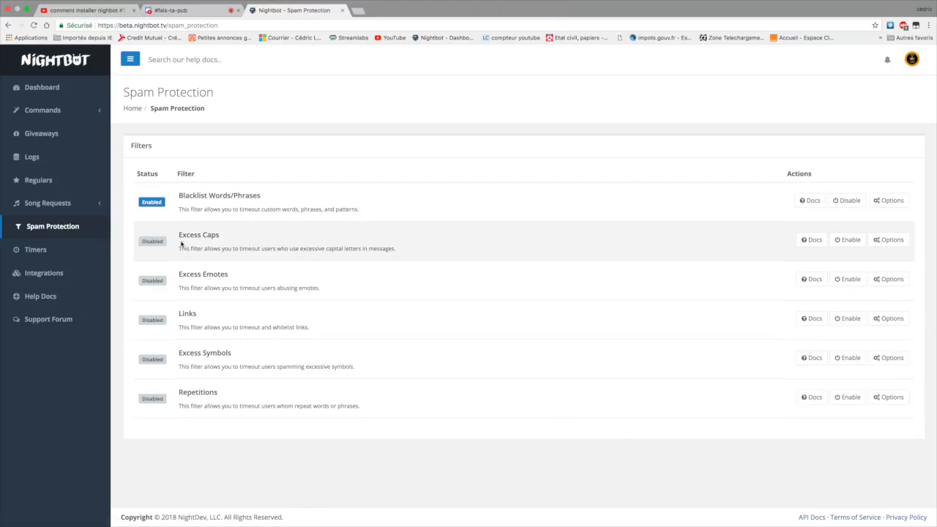
Try a limit of 8 and toggle Silent in the Excess Caps filter options, view the exempt userlevels and cancel the update.
click(885, 243)
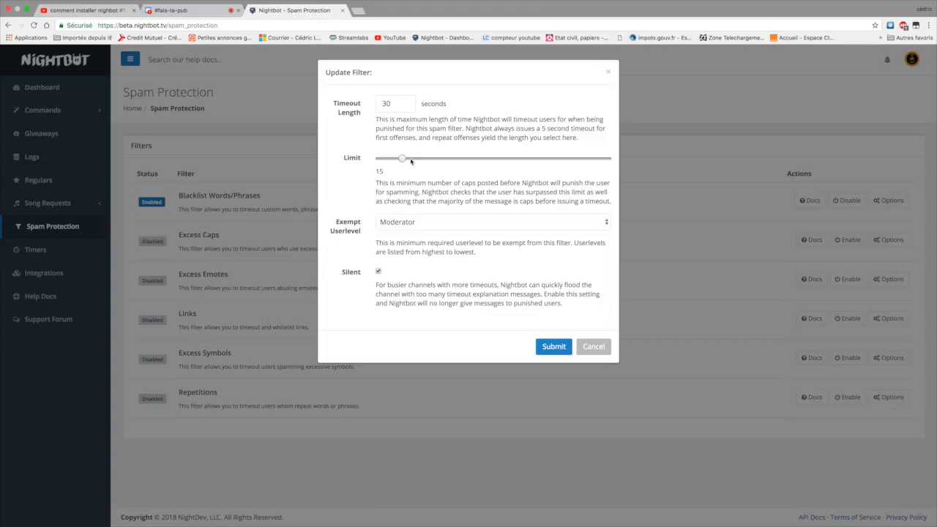
mouse_move(401, 161)
mouse_down()
mouse_move(517, 160)
mouse_move(385, 160)
mouse_up()
click(379, 271)
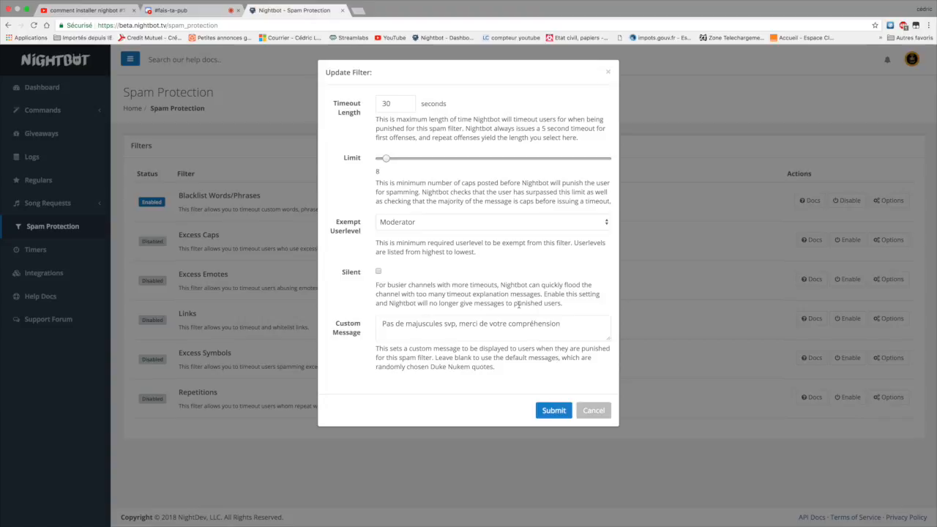
drag(376, 118, 588, 146)
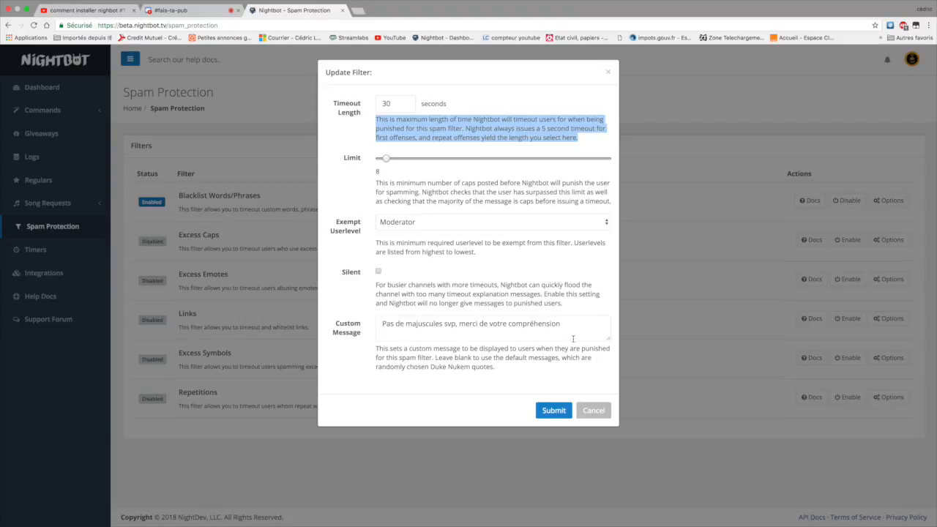
click(377, 275)
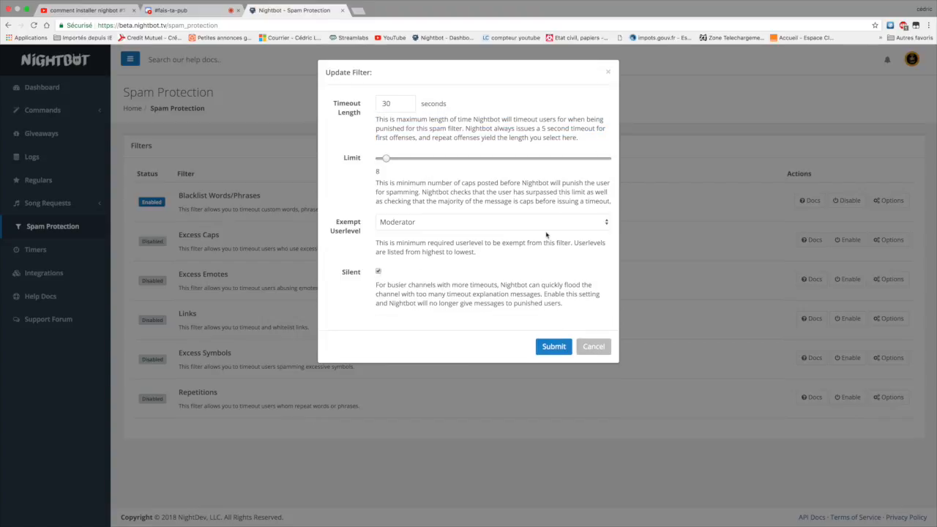
click(579, 229)
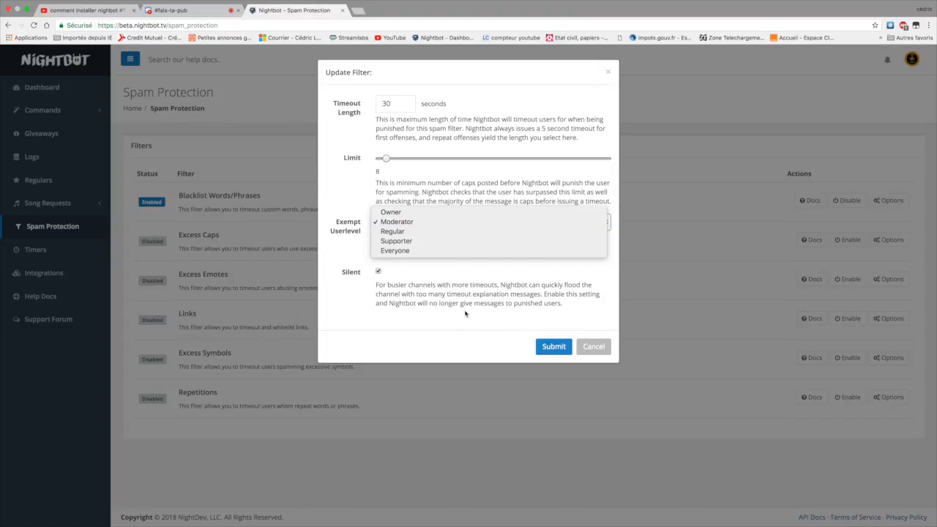
click(596, 349)
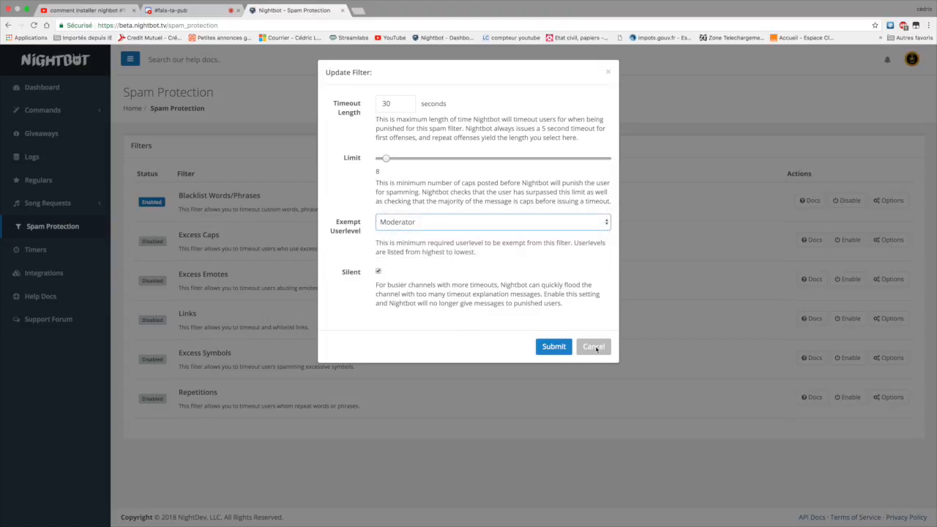
click(594, 346)
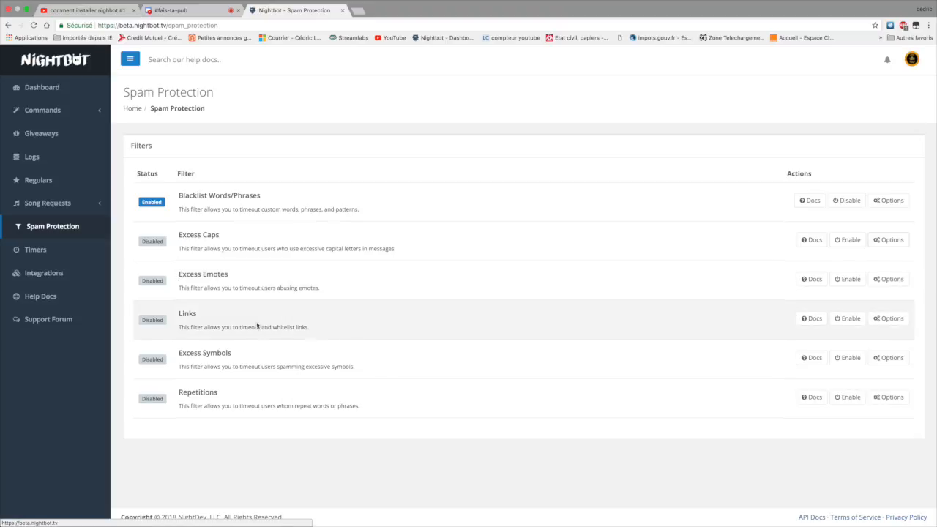
Review the Links filter's whitelist, timeout length, exempt userlevel and message options, and cancel without saving.
click(887, 319)
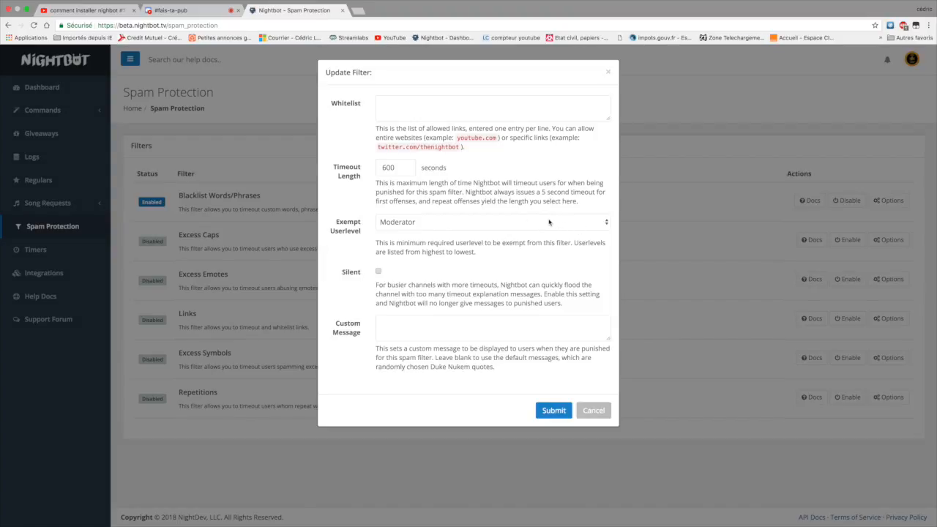
click(599, 414)
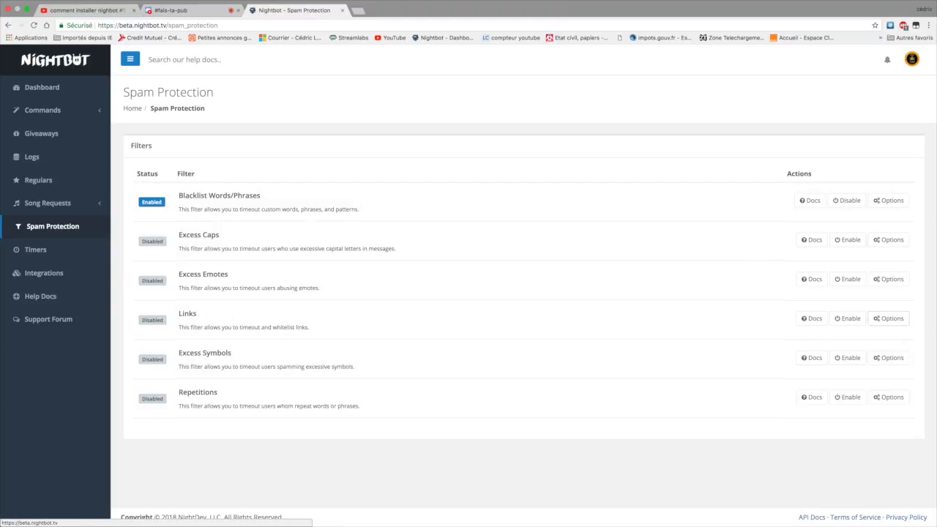
Edit the "partager" timer, try its Chat Lines and Interval sliders, and submit it with a 5-minute interval and 2 chat lines.
click(44, 259)
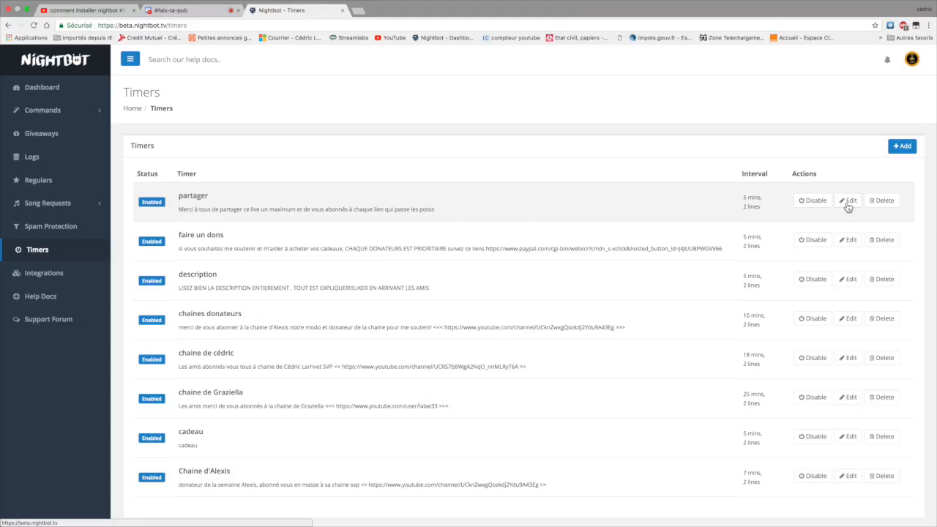
click(848, 201)
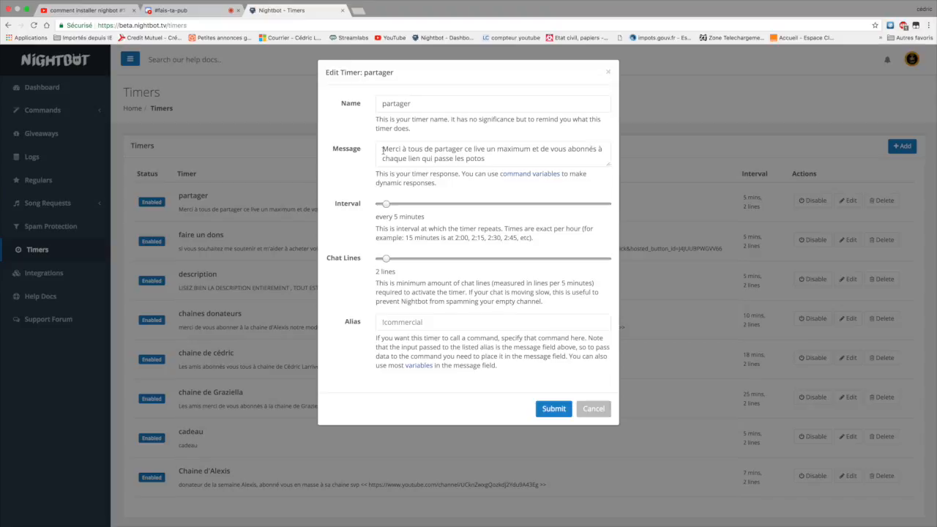
drag(383, 151, 458, 170)
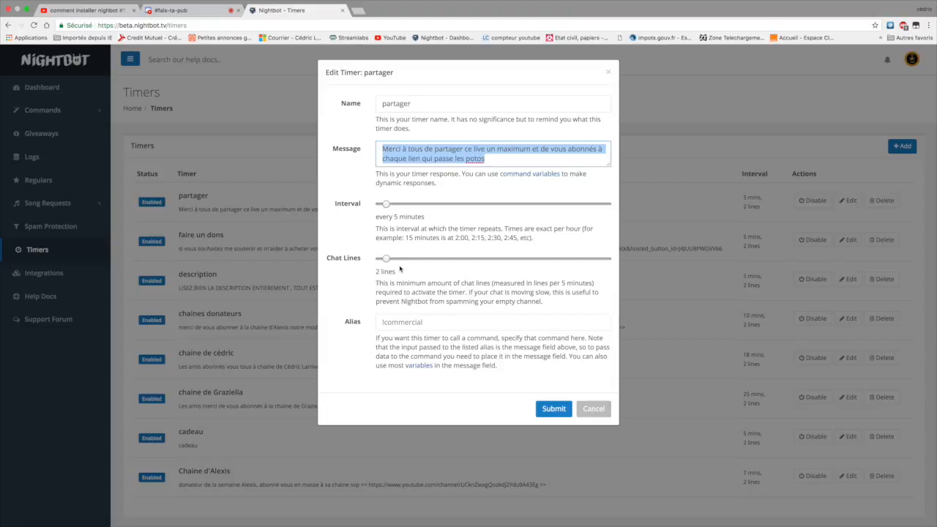
drag(387, 260, 336, 277)
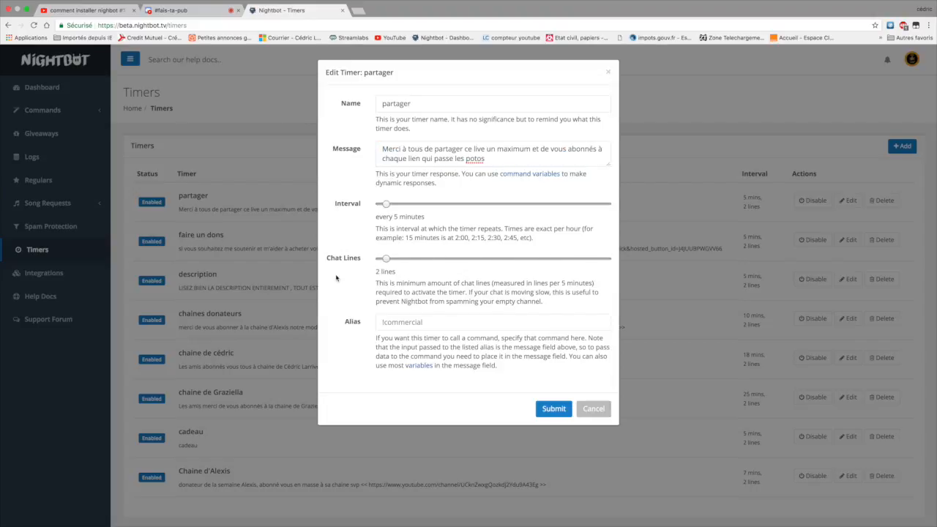
mouse_move(386, 206)
mouse_down()
mouse_move(511, 207)
mouse_move(608, 229)
mouse_move(392, 211)
mouse_move(384, 221)
mouse_up()
click(559, 412)
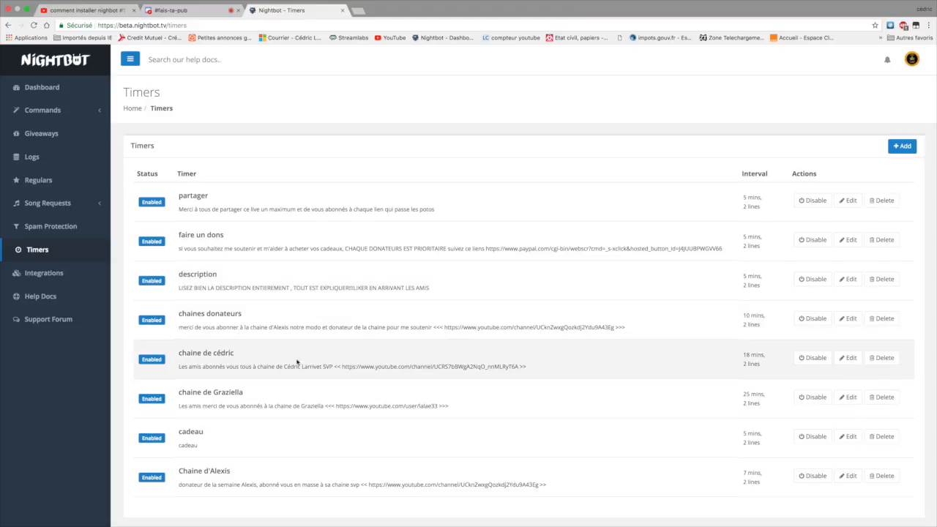
scroll(520, 395, down, 1)
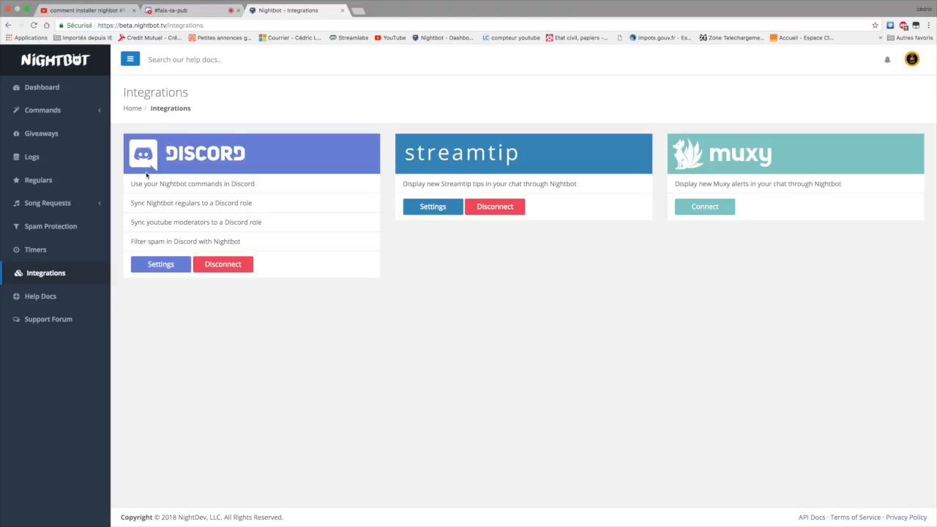
Disconnect the Discord integration and reconnect it by authorizing Nightbot's access to the Discord account.
click(213, 265)
click(554, 153)
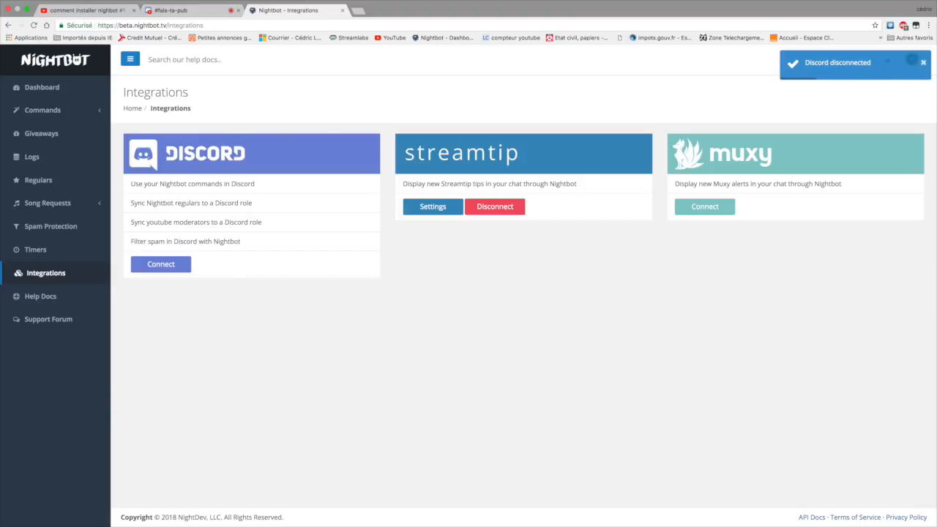
click(158, 271)
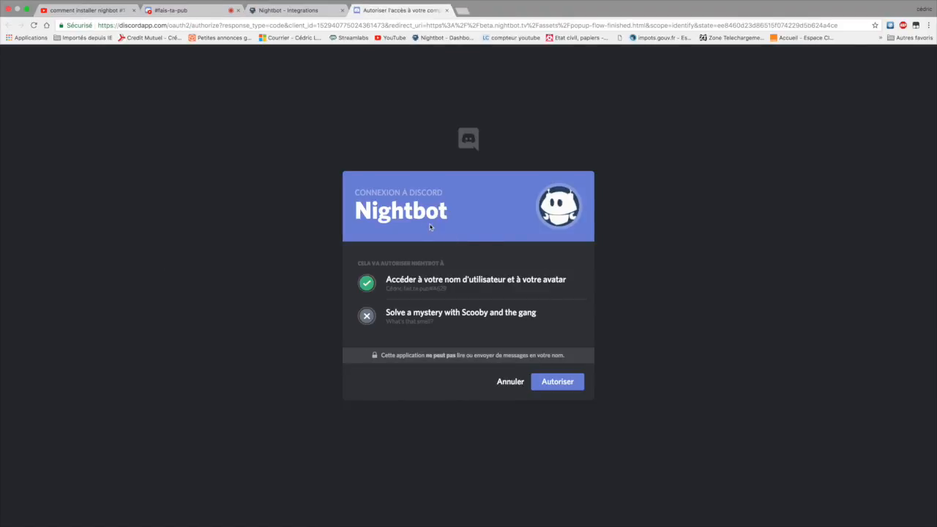
click(561, 382)
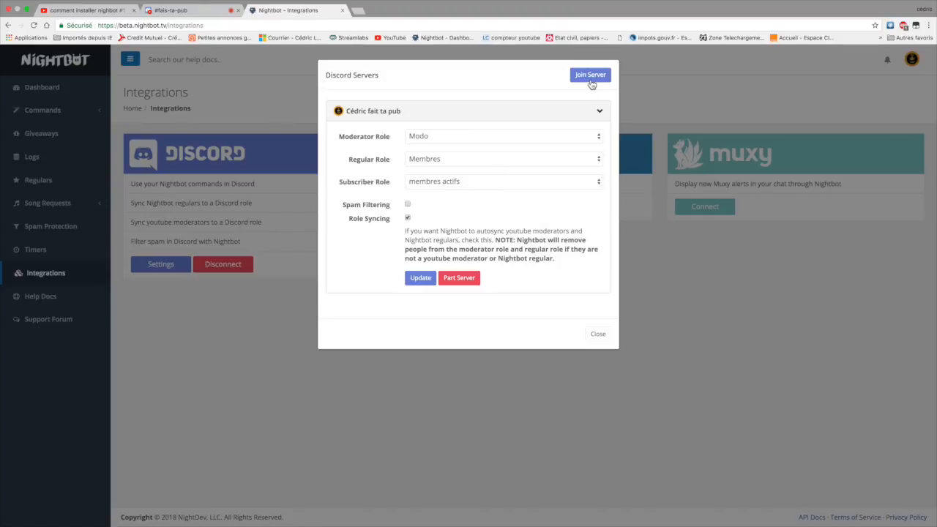
click(592, 334)
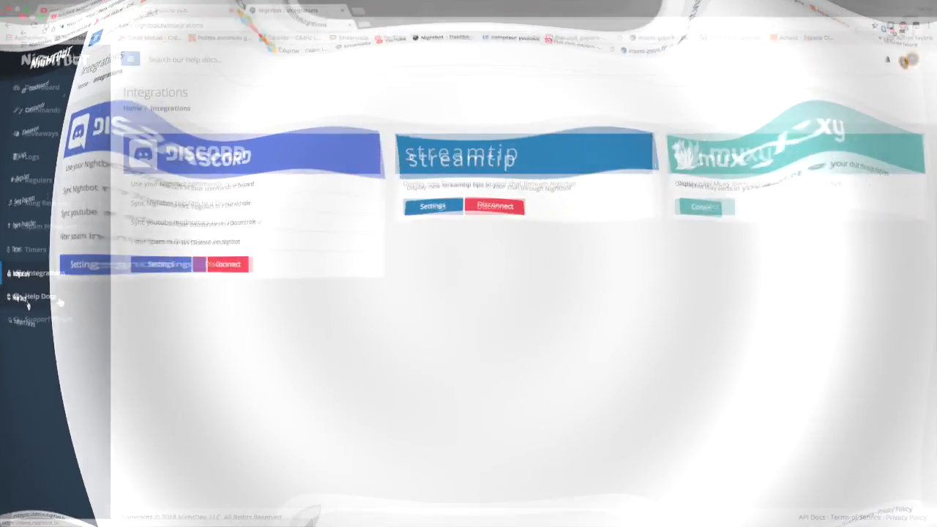
Look through the Nightbot help docs index, covering the commands, variables, control panel and spam protection topics.
click(53, 296)
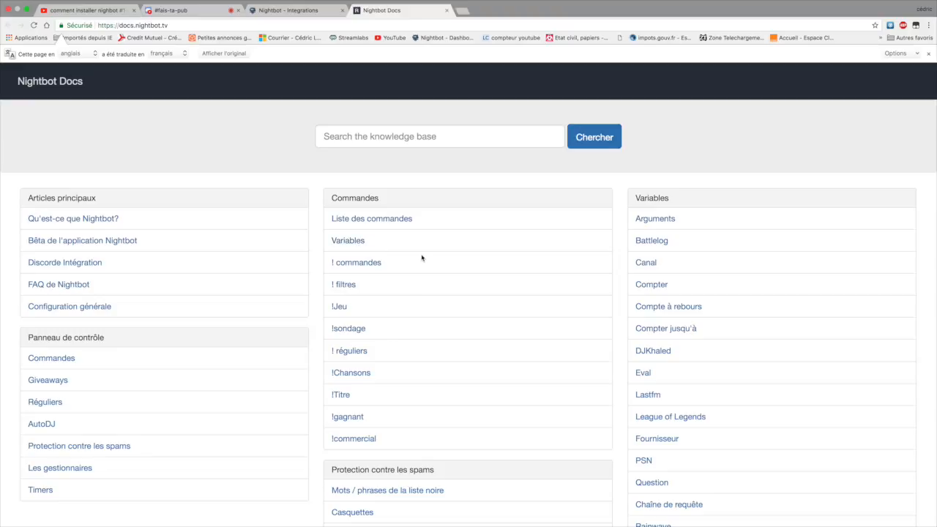
scroll(422, 257, down, 5)
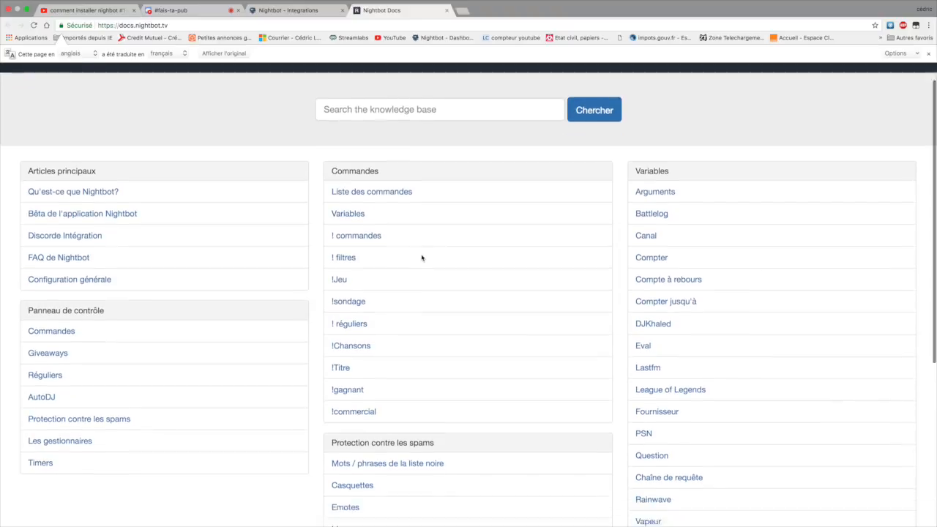
scroll(421, 258, down, 3)
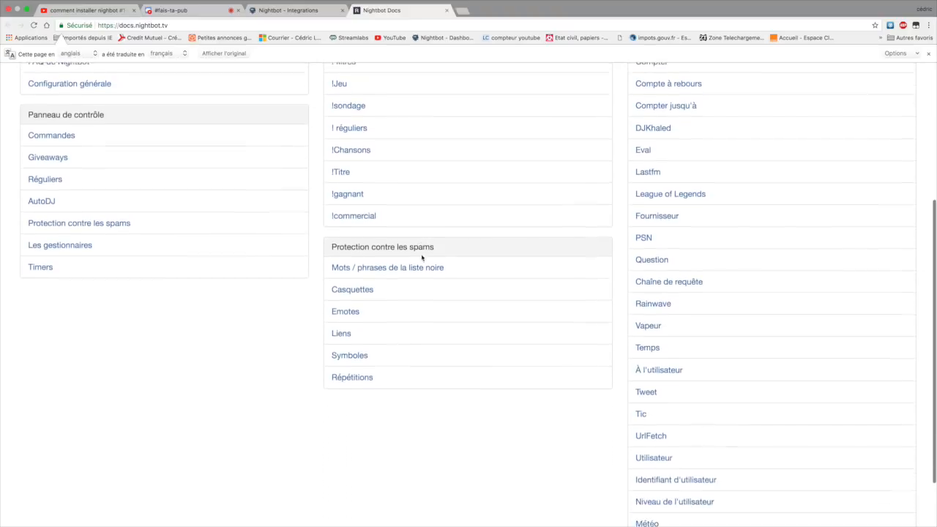
scroll(422, 258, up, 7)
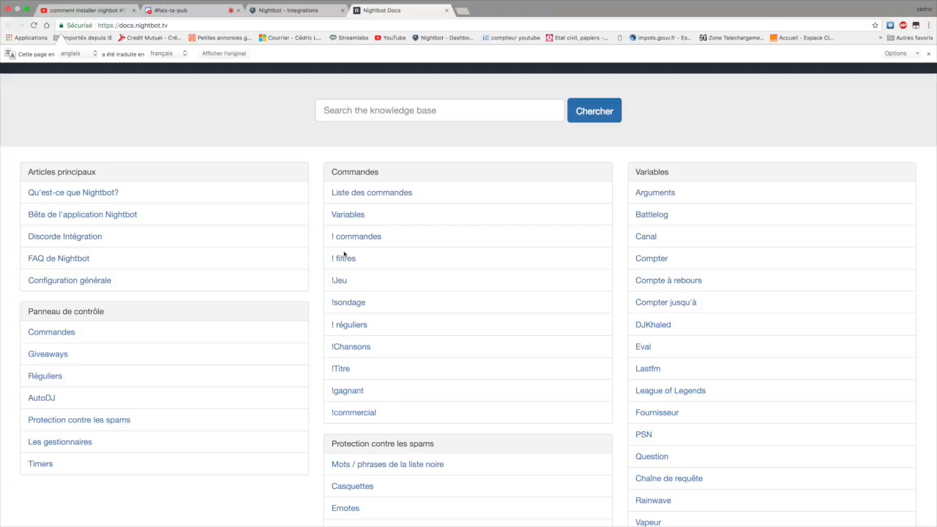
scroll(460, 265, down, 3)
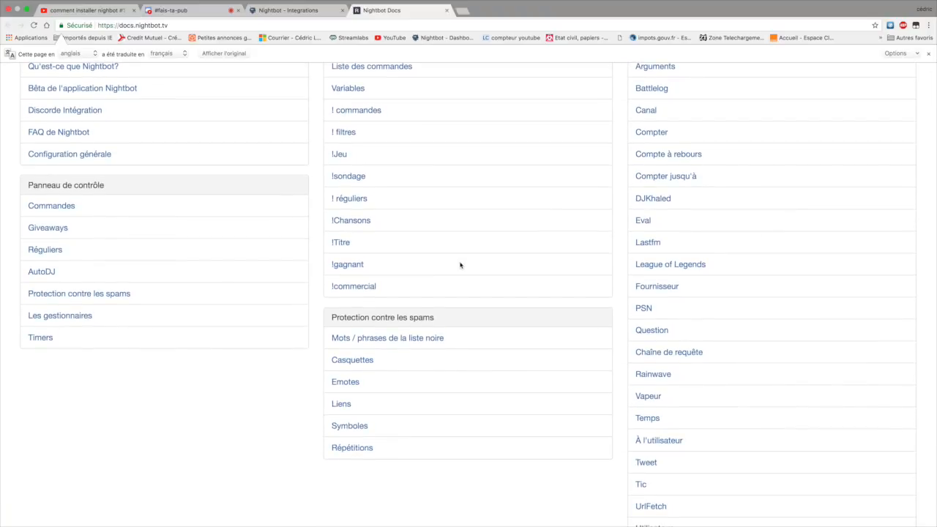
scroll(460, 265, up, 2)
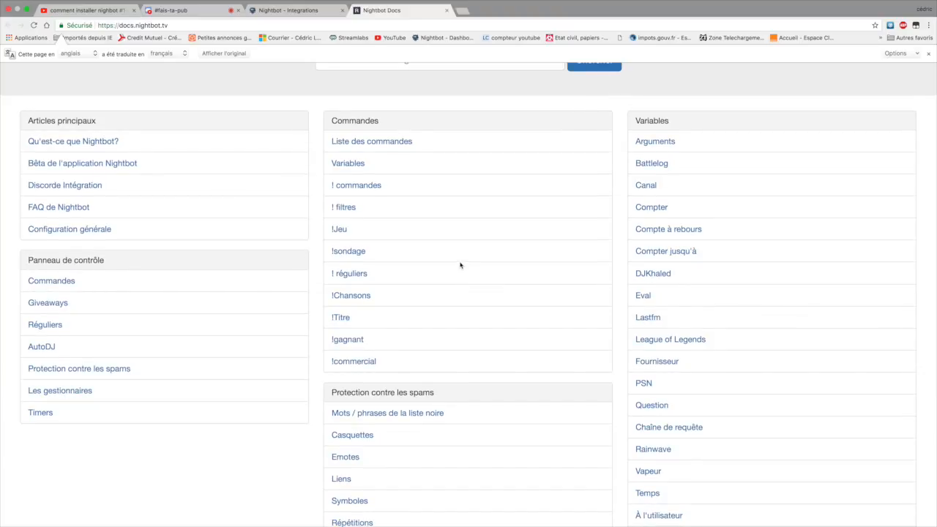
scroll(460, 265, up, 2)
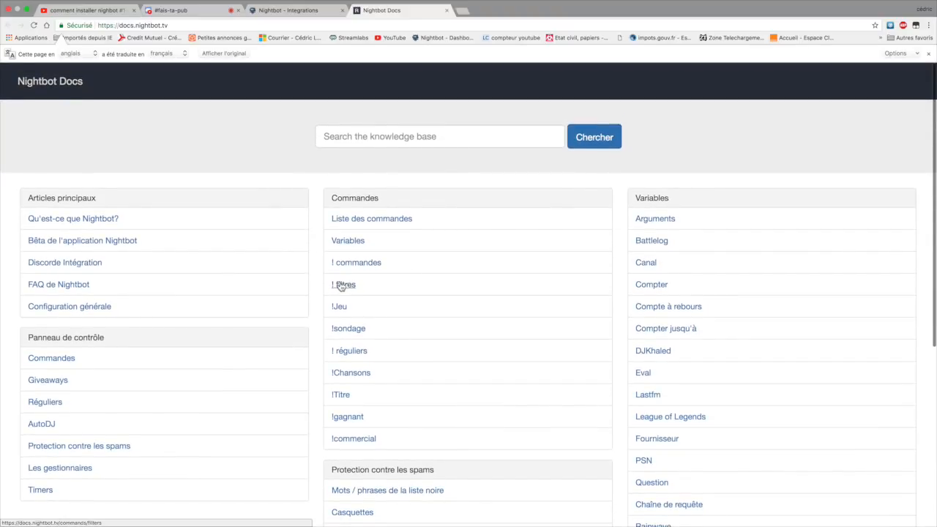
scroll(500, 285, down, 3)
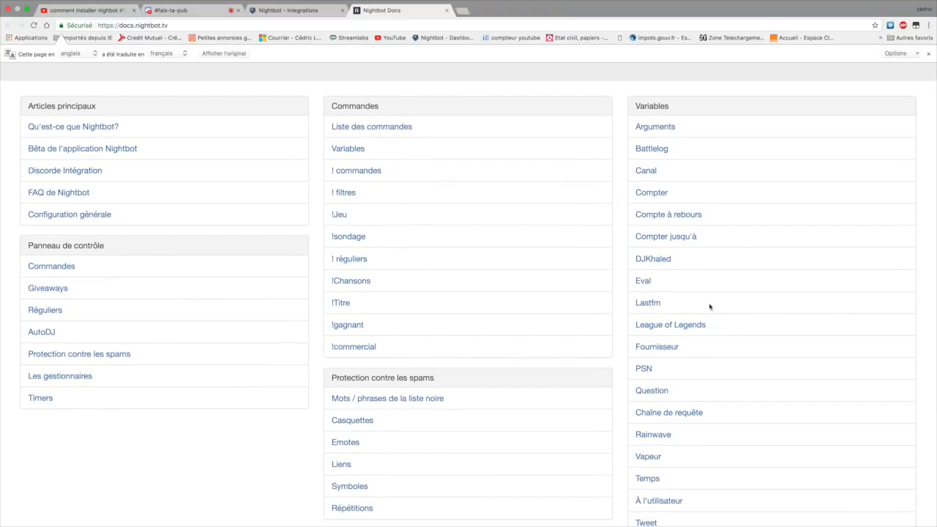
scroll(458, 281, down, 5)
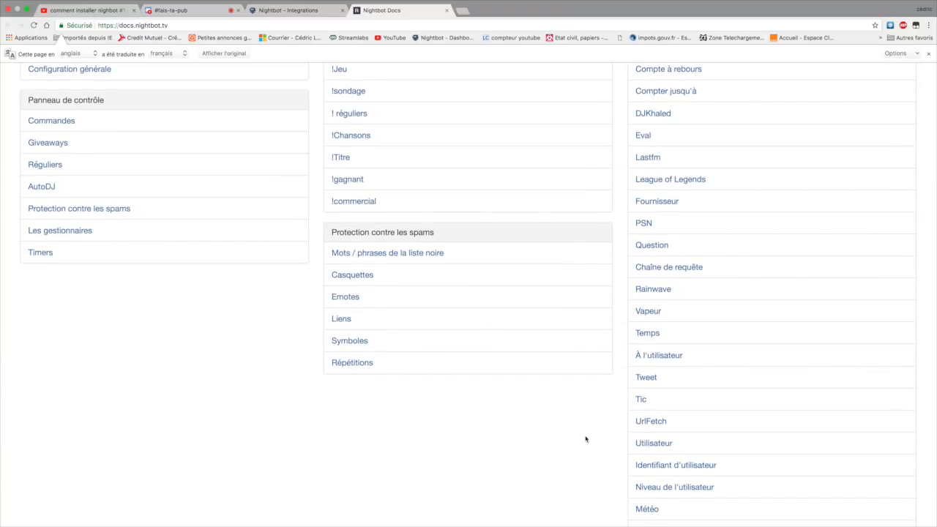
Read the documentation for the "Utilisateur" and "Identifiant d'utilisateur" variables, and close the docs.
click(665, 446)
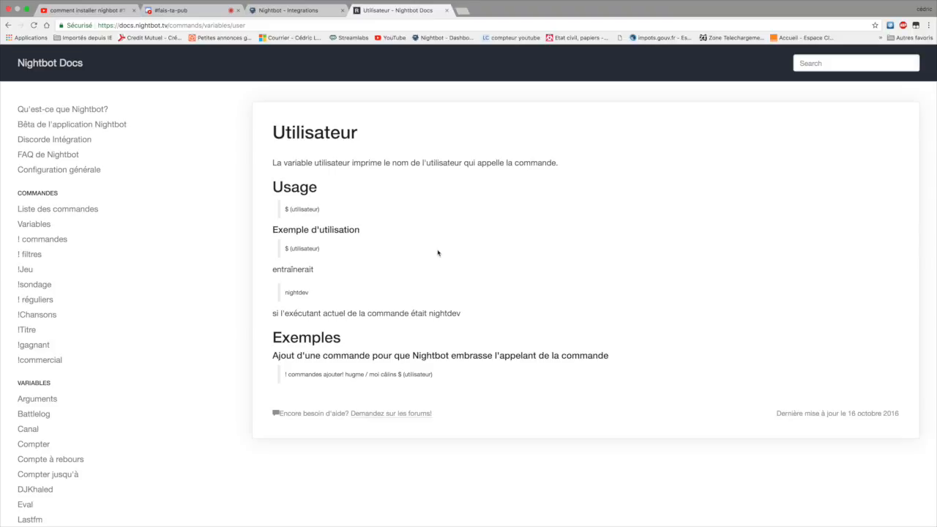
click(8, 25)
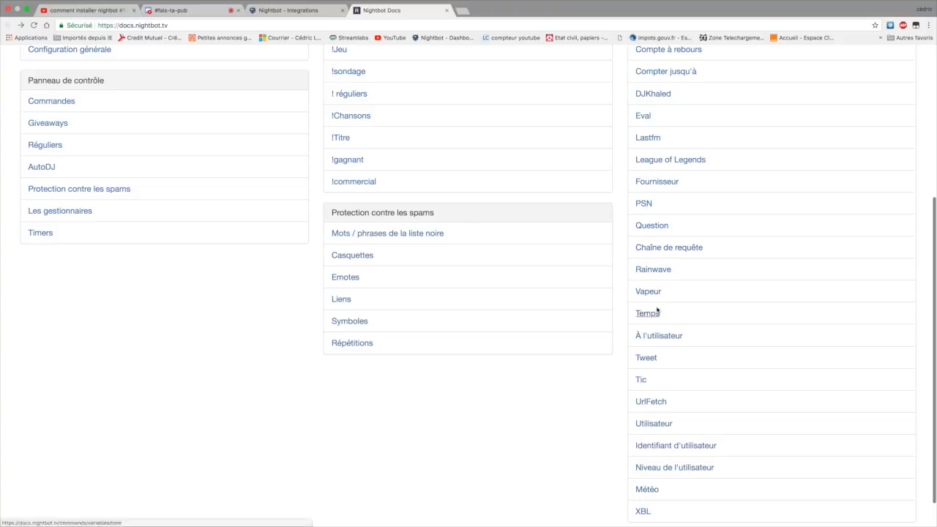
click(678, 446)
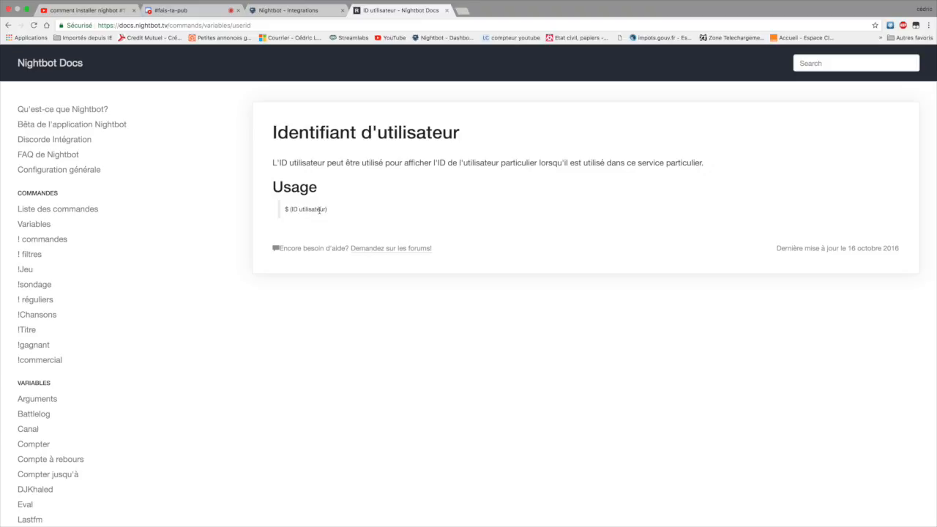
right_click(436, 414)
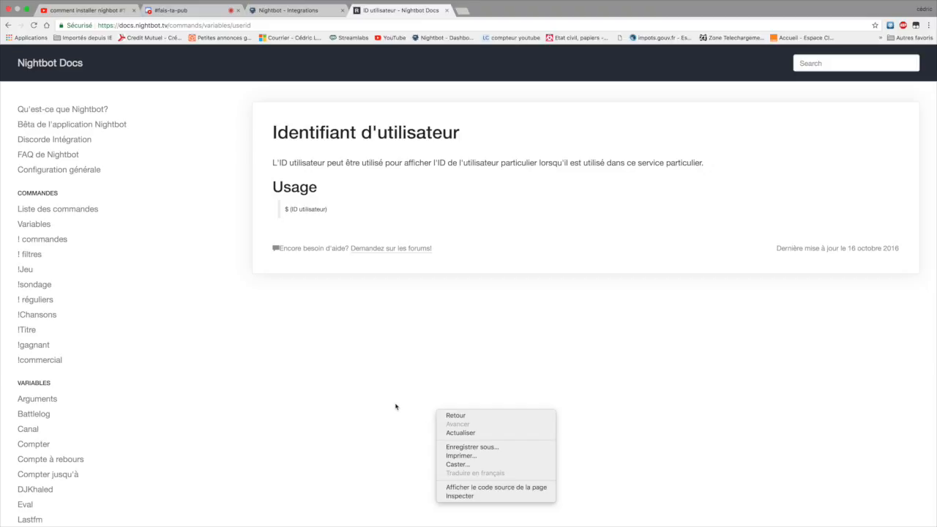
click(308, 395)
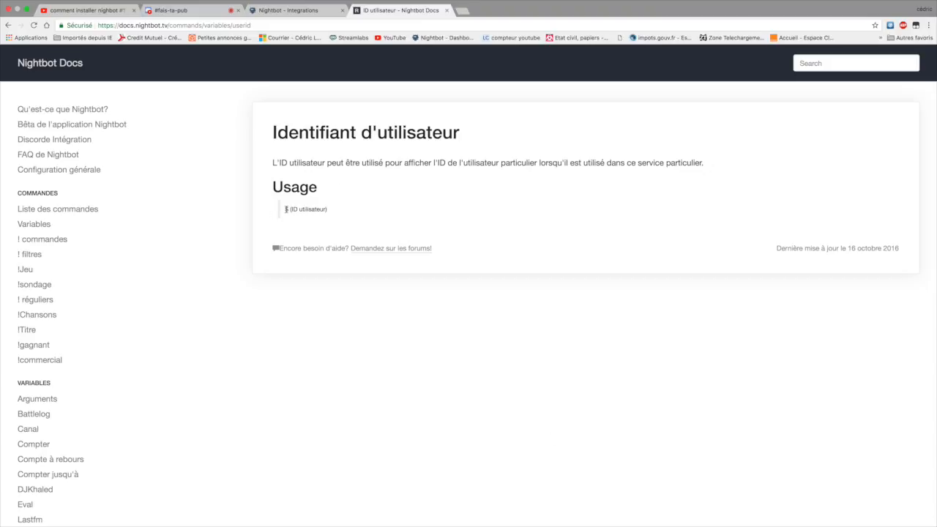
drag(285, 209, 372, 217)
click(8, 27)
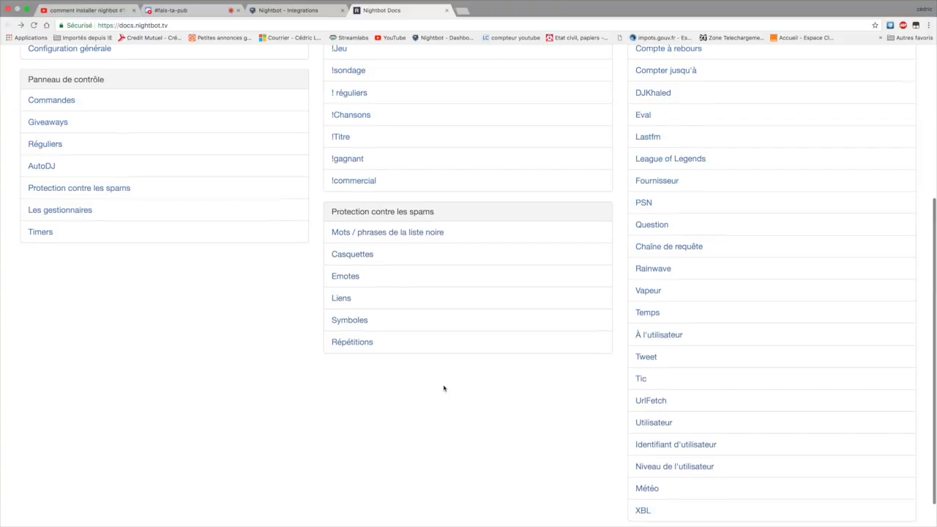
scroll(443, 388, up, 4)
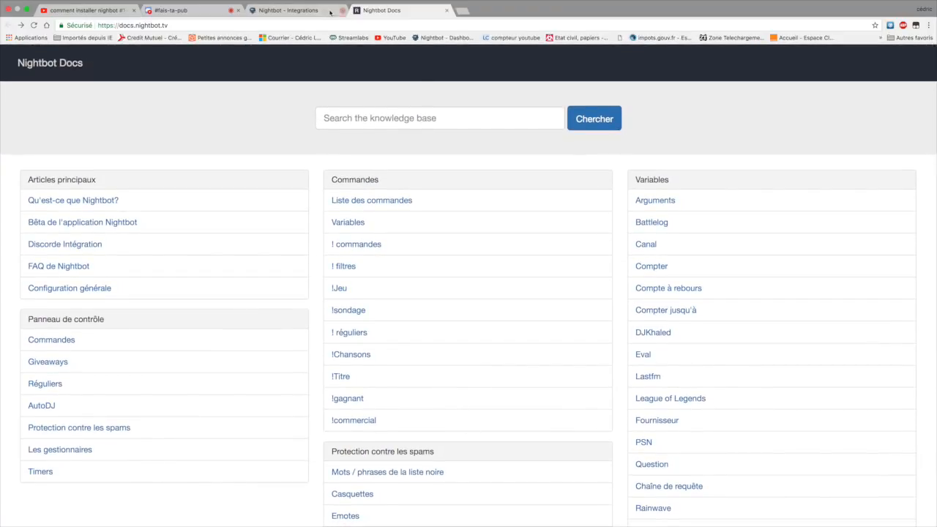
click(447, 10)
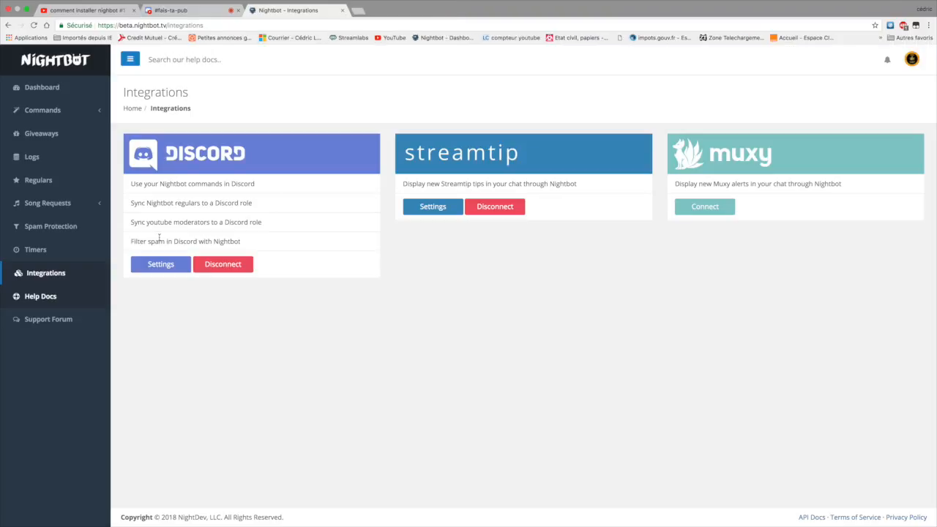
View the "Commandes Uptime" topic in the Nightbot support forum, and close the forum.
click(37, 327)
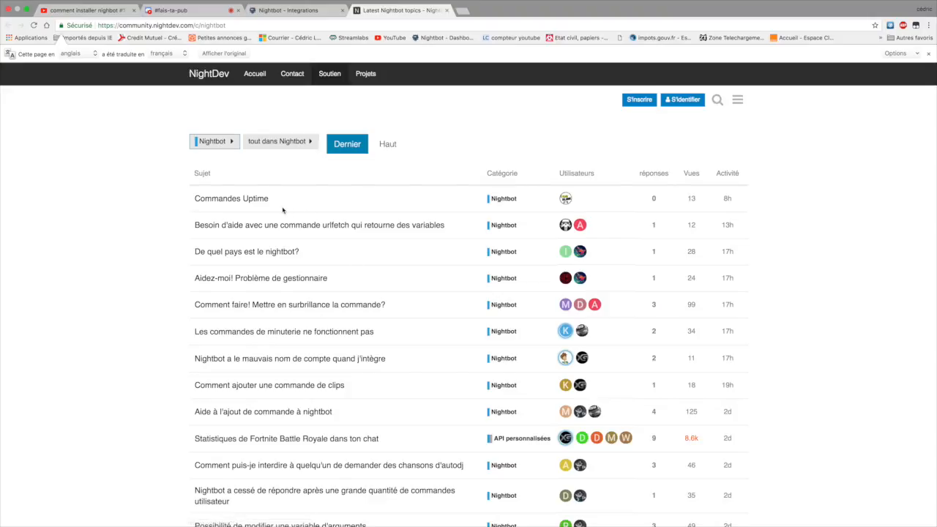
click(231, 199)
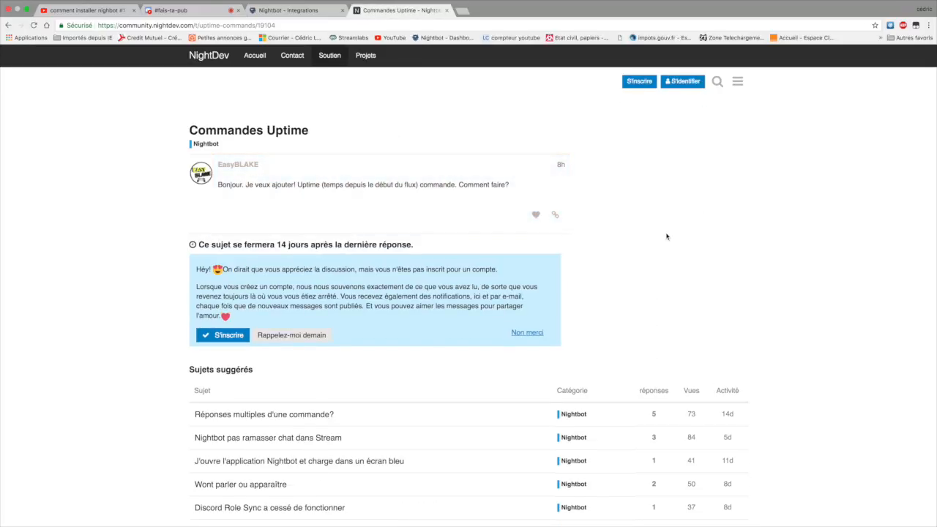
scroll(665, 236, down, 1)
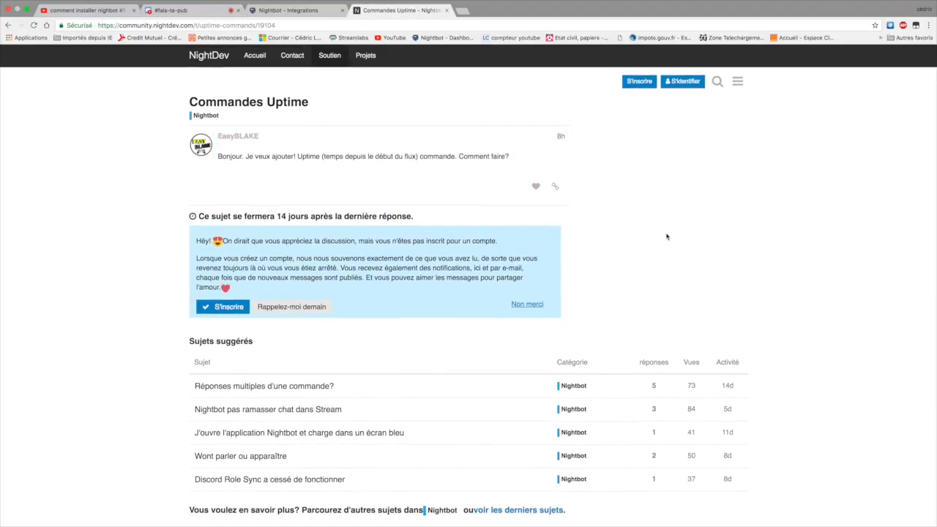
scroll(666, 237, up, 1)
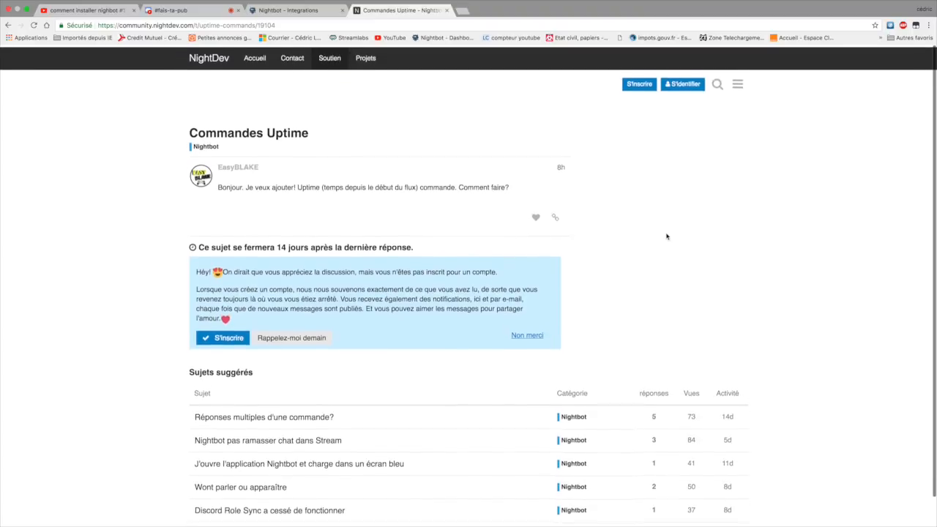
click(448, 11)
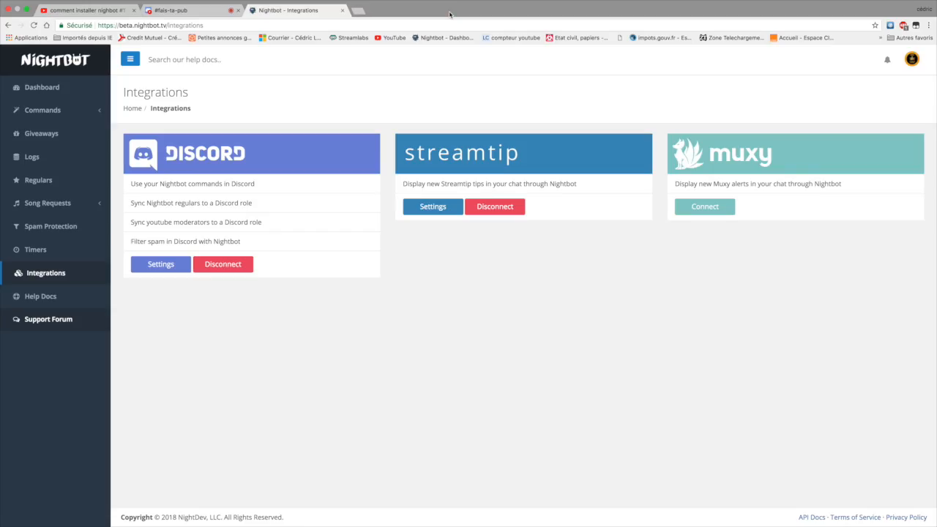
Disconnect Nightbot from the Discord account in the integrations and confirm the disconnection.
click(235, 272)
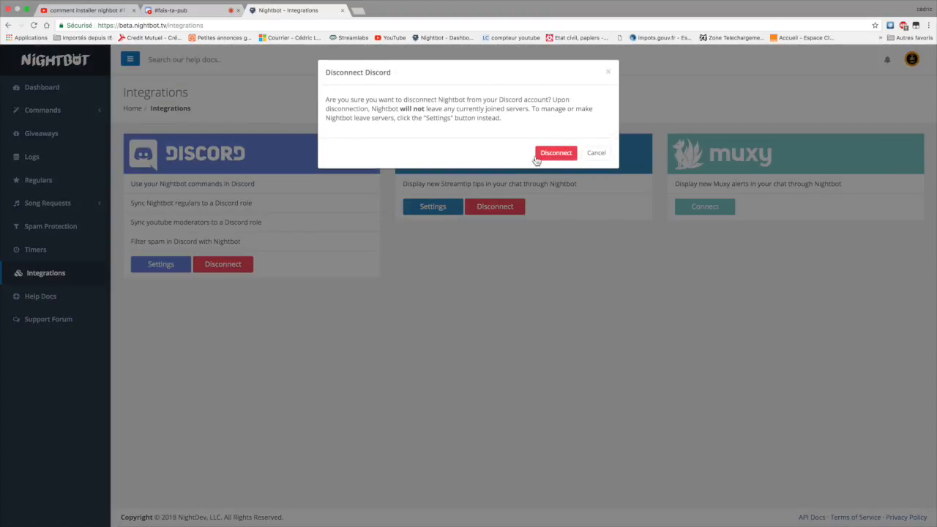
click(555, 153)
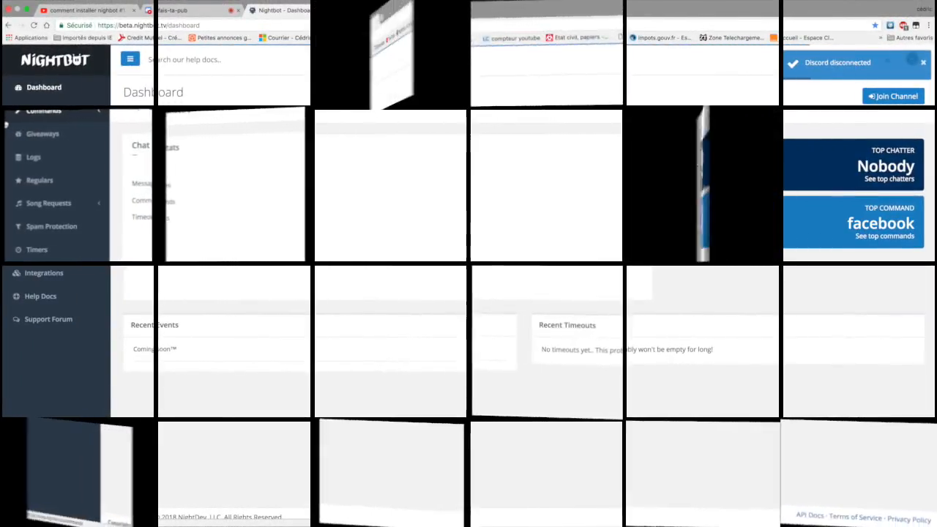
View the custom channel commands and highlight the message text of the "a+" command.
click(50, 110)
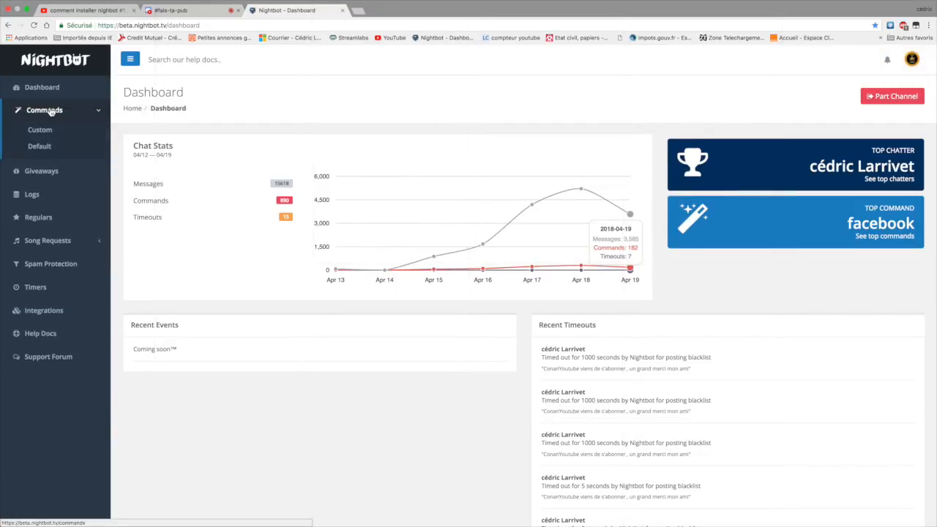
click(42, 136)
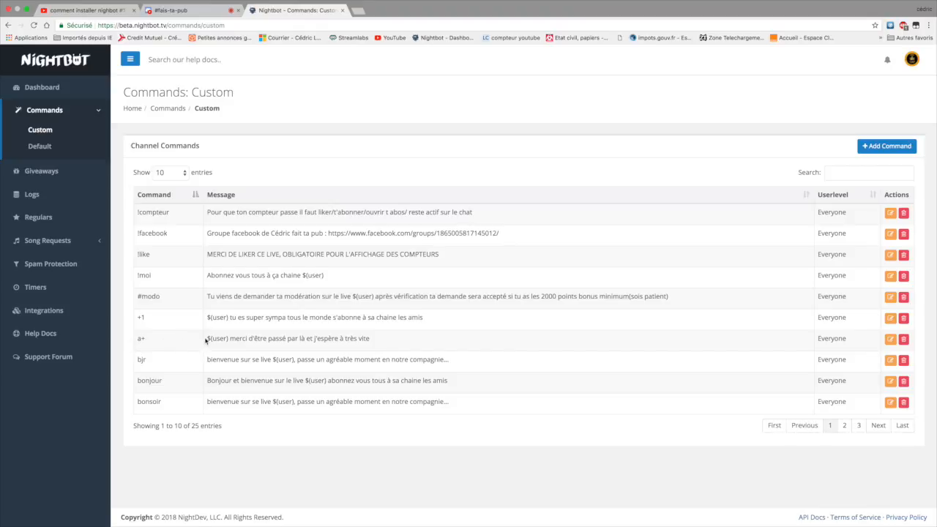
drag(207, 338, 387, 347)
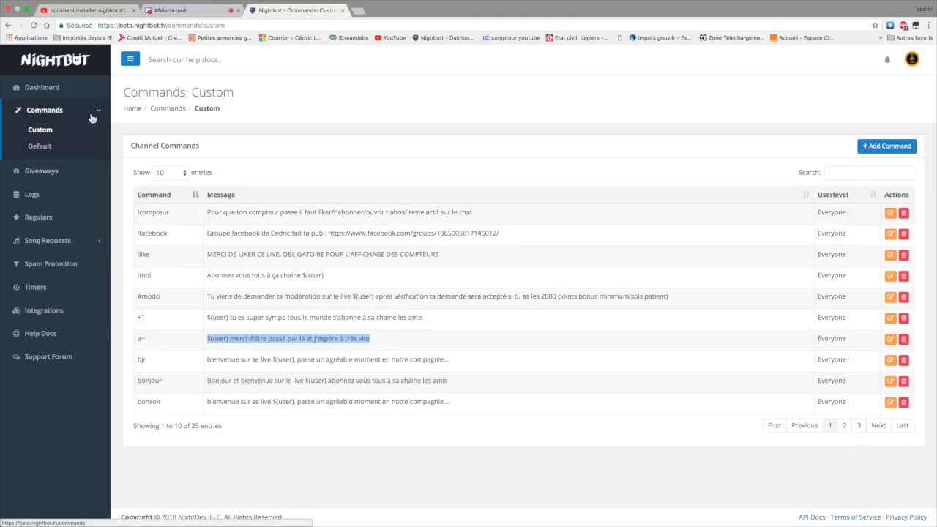
View the YouTube video page "comment installer nighbot #1" and return to Nightbot's custom commands.
click(92, 12)
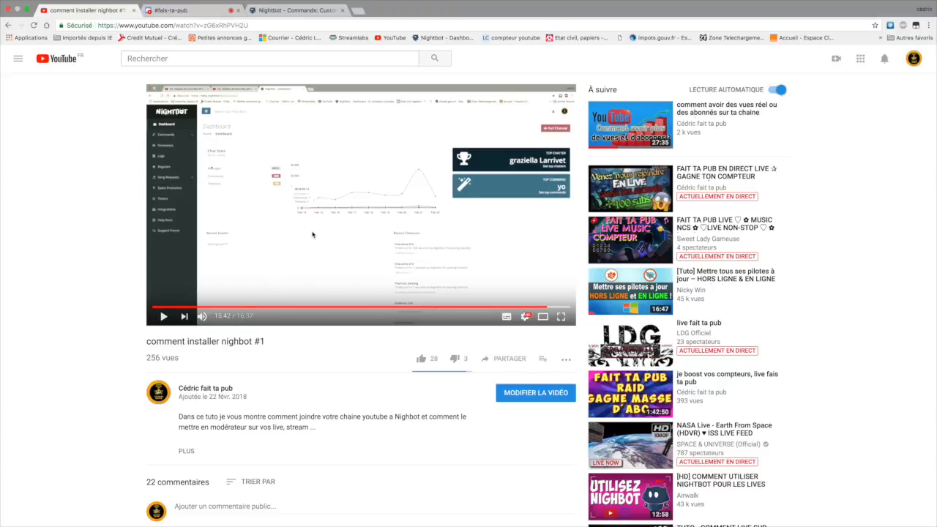
scroll(312, 234, up, 1)
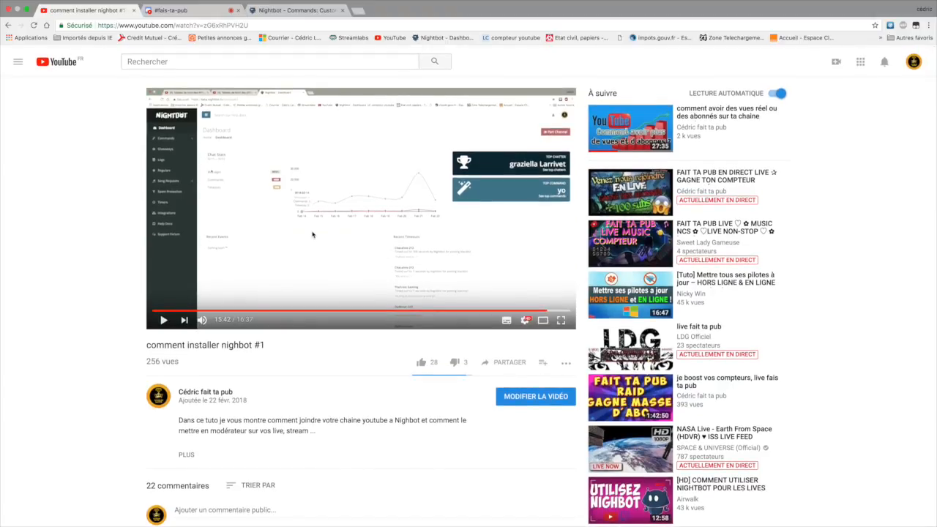
scroll(312, 234, down, 1)
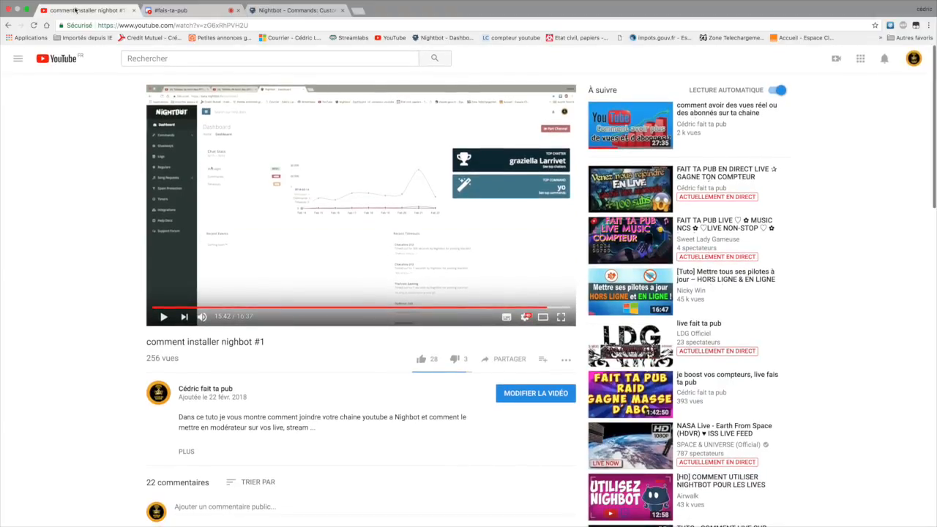
click(286, 12)
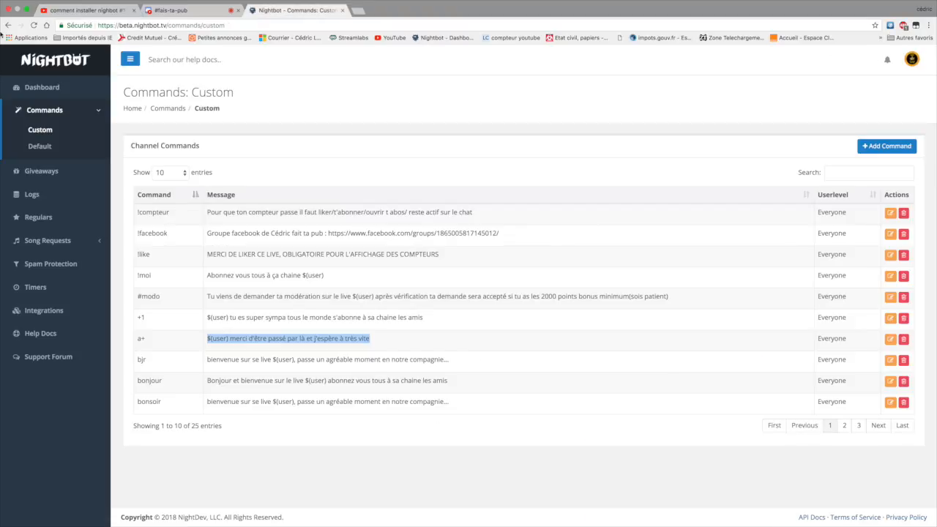